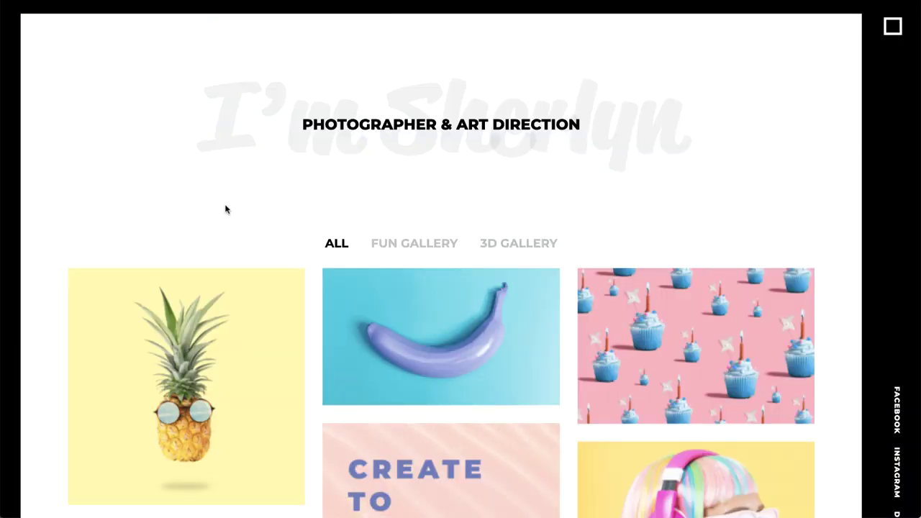
- On the live page, scroll down and filter the gallery to 3D GALLERY images
scroll(225, 209, "down", 2)
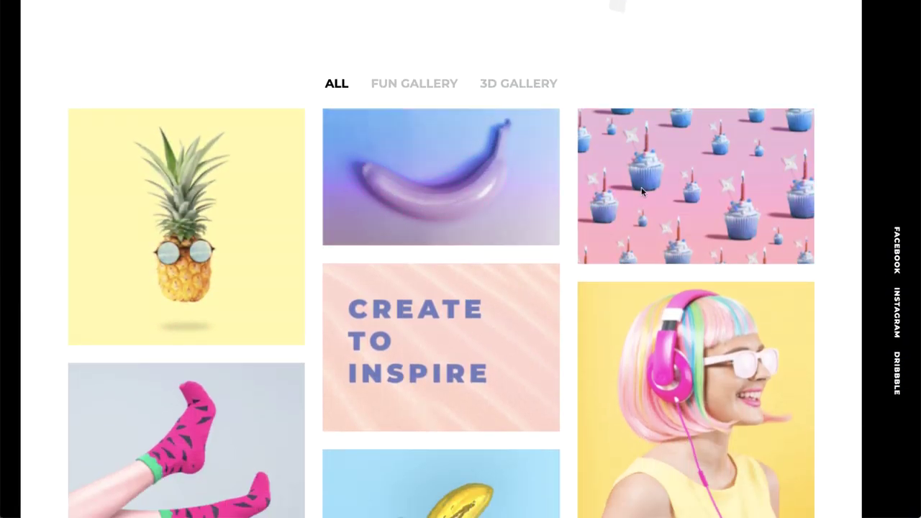
left_click(538, 85)
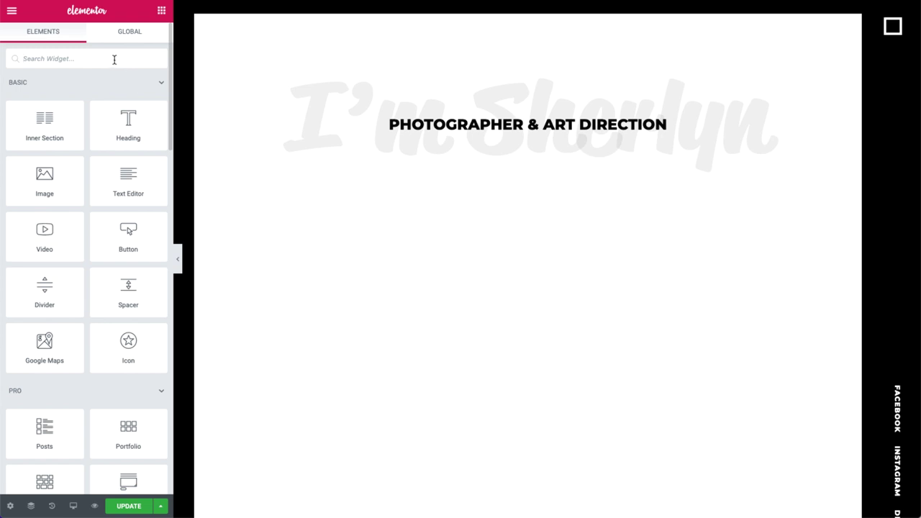
- Search 'galler' and drag a Gallery widget below the page heading
left_click(113, 59)
type("gallery")
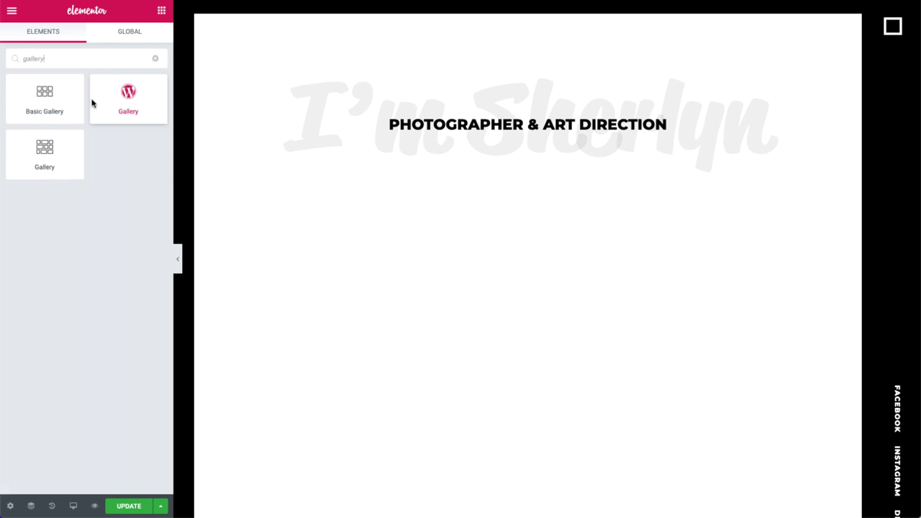
left_click_drag(65, 150, 535, 255)
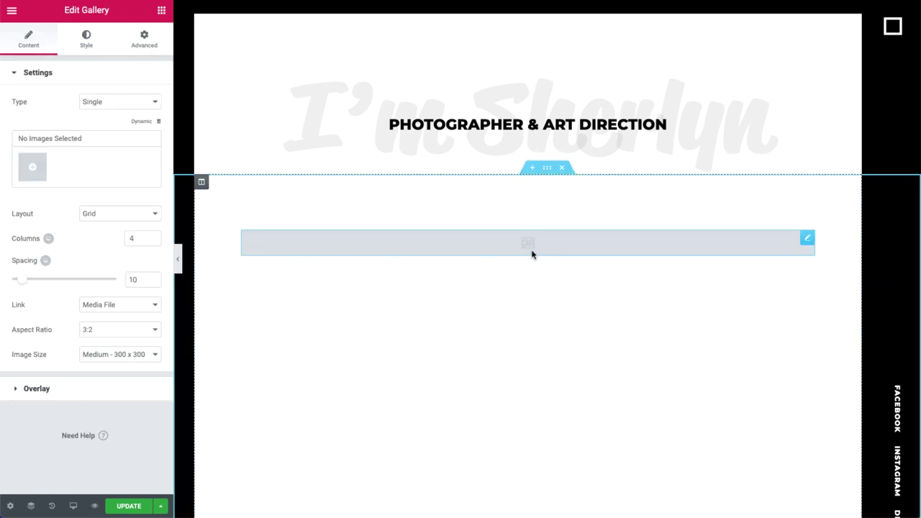
- Set the gallery type to Multiple, keep one gallery, and select the word 'New' in its title
left_click(114, 105)
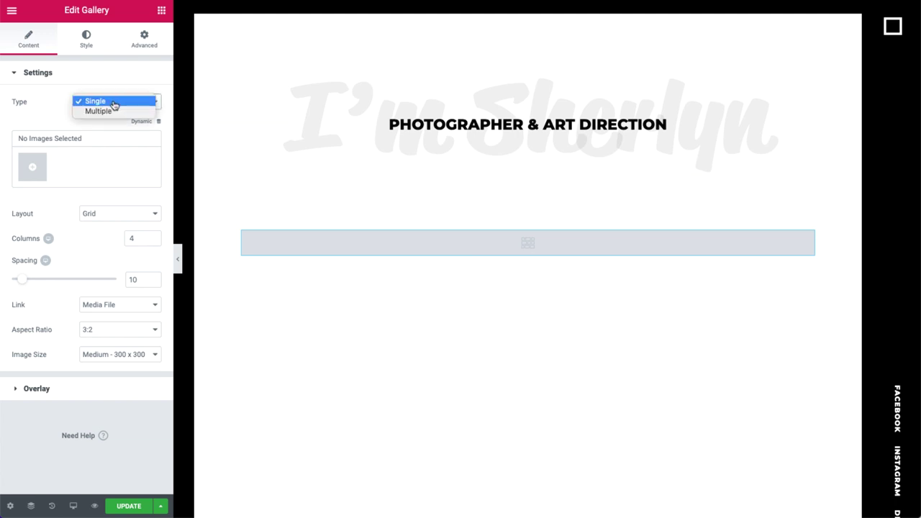
left_click(111, 111)
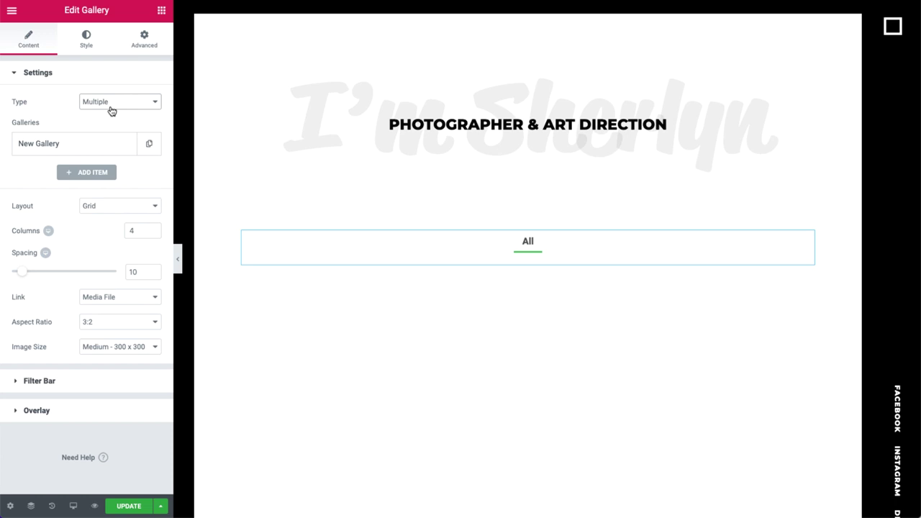
left_click(105, 173)
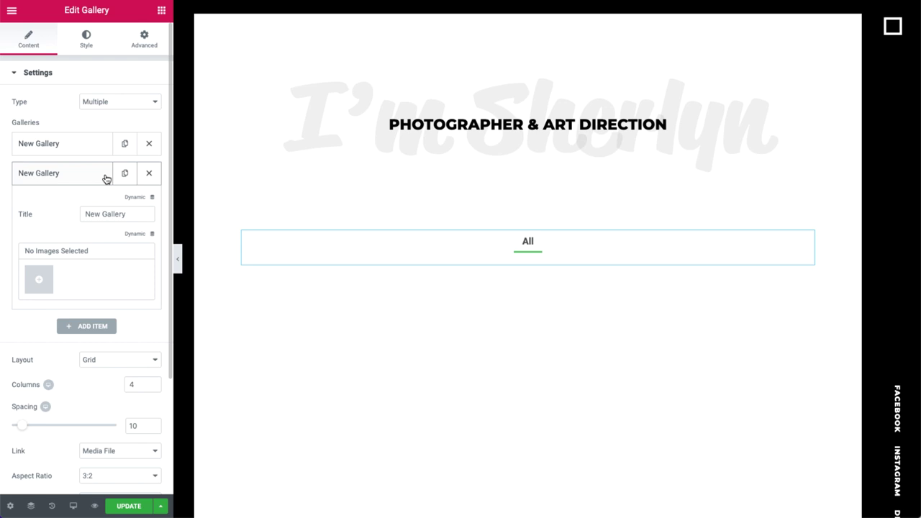
left_click(149, 174)
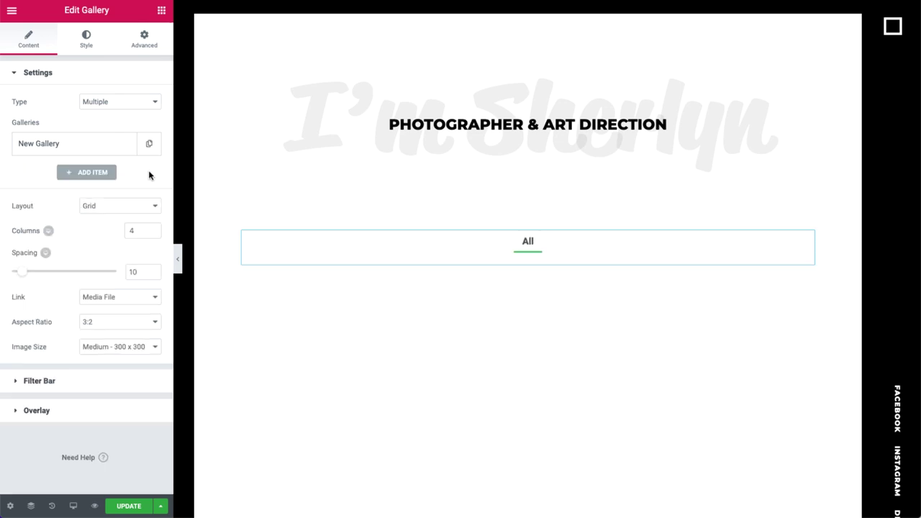
left_click(112, 149)
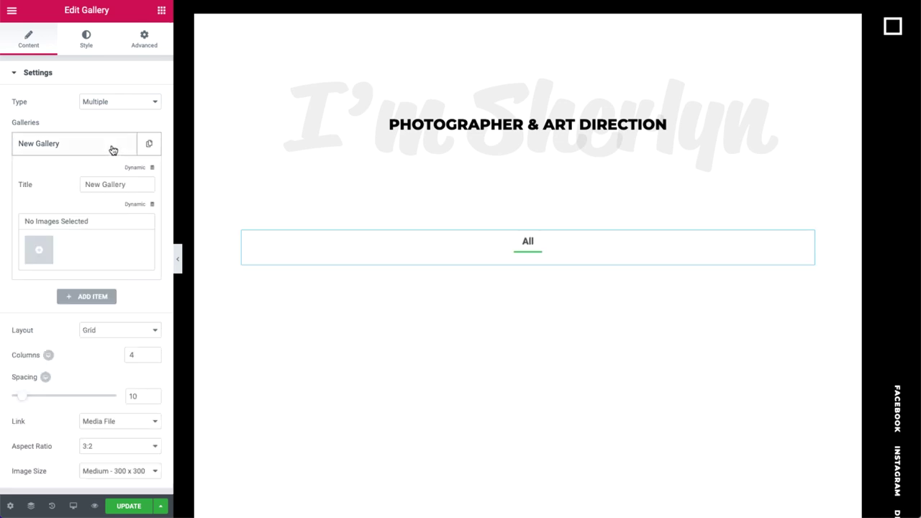
double_click(90, 184)
- Rename the gallery Fun Gallery and create a new gallery from eight chosen images
type("Fun")
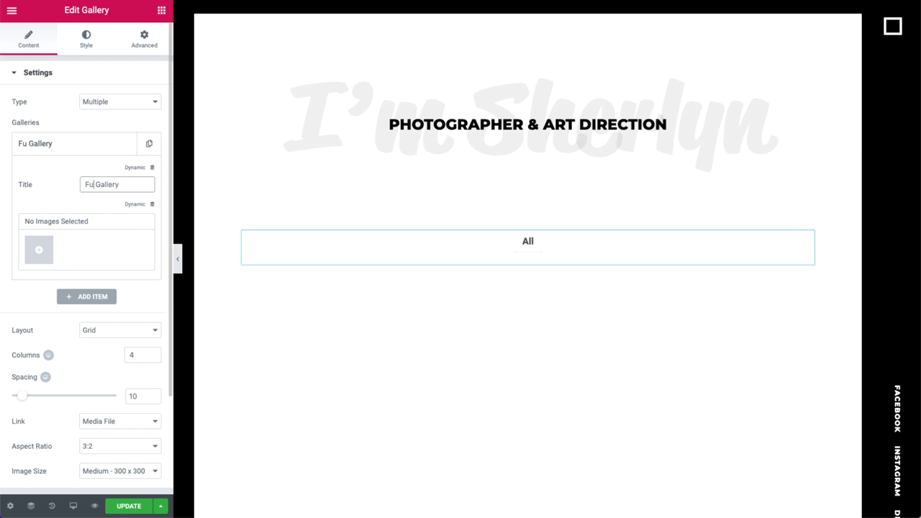
left_click(41, 248)
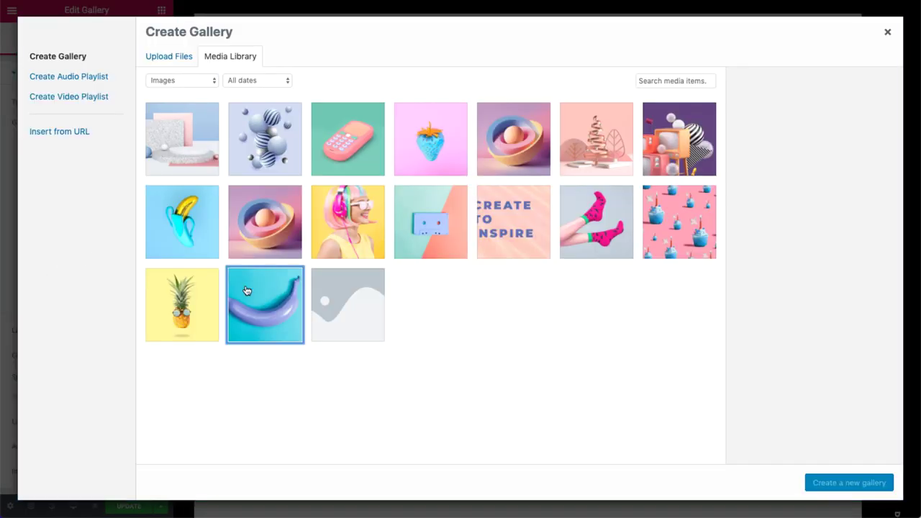
left_click(265, 305)
left_click(182, 304)
left_click(679, 221)
left_click(597, 222)
left_click(513, 222)
left_click(450, 230)
left_click(369, 225)
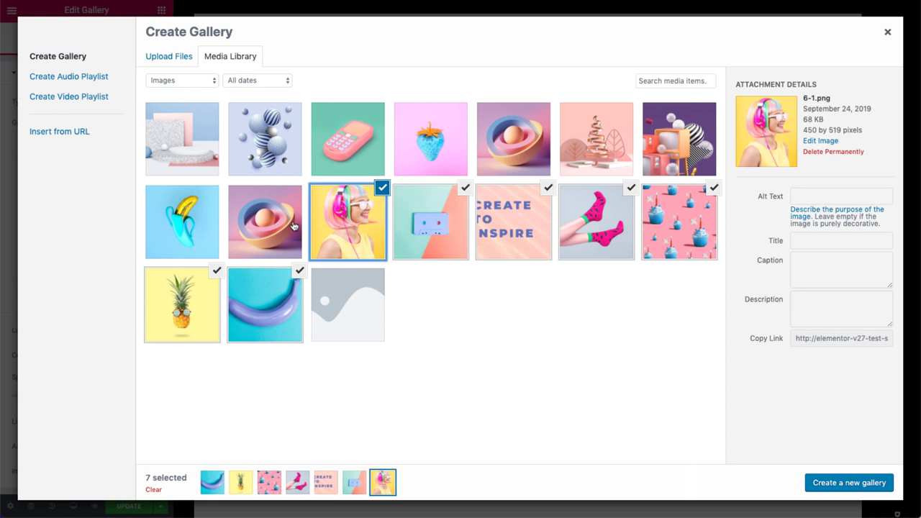
left_click(278, 223)
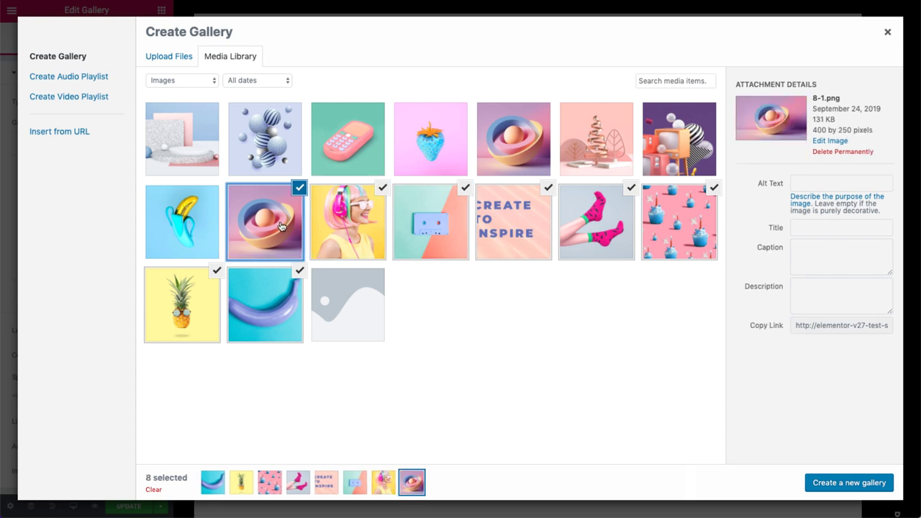
left_click(833, 483)
- Give the pineapple caption 'what a caption!', title 'Cool Pineapple', description 'Rocking these shades!'
left_click(306, 180)
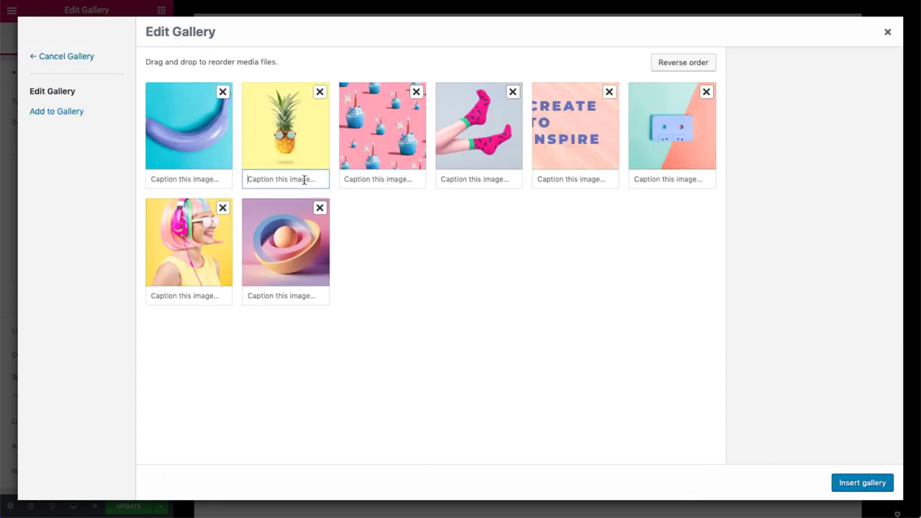
type("what a caption!")
left_click(296, 153)
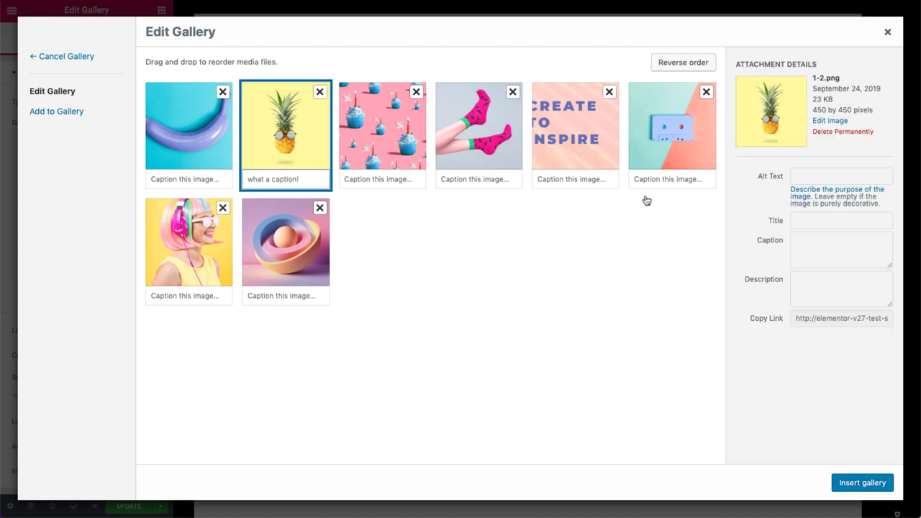
left_click(806, 219)
type("Cool Pineap")
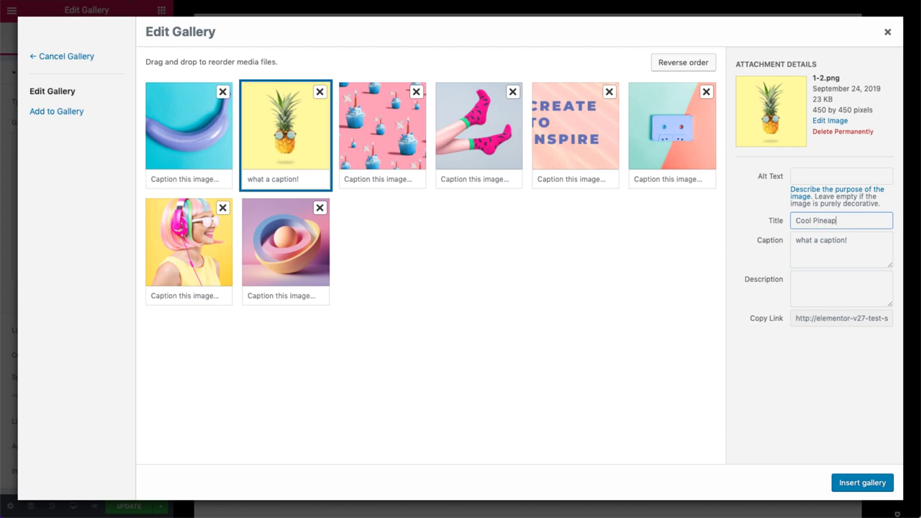
type("ple")
left_click(810, 282)
type("Rocking")
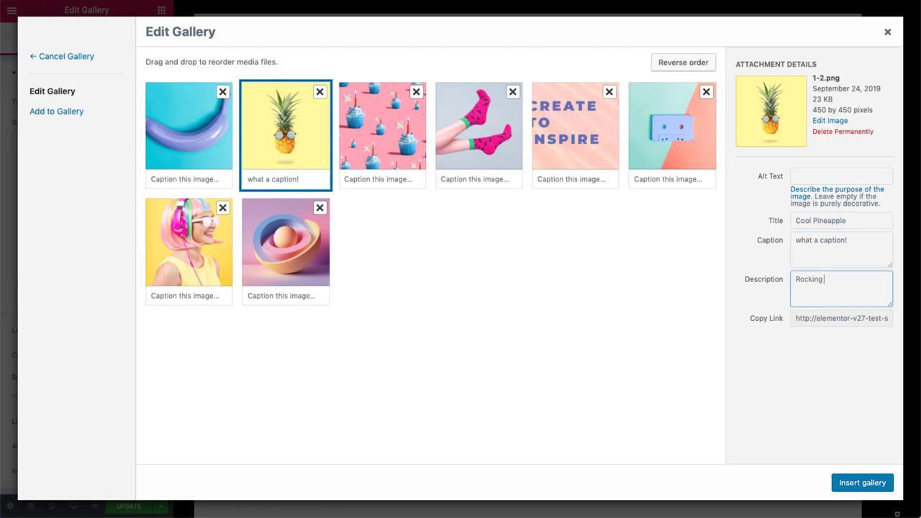
type(" these shades!")
- Move the pineapple first in the order and insert the eight images into Fun Gallery
left_click_drag(215, 136, 300, 137)
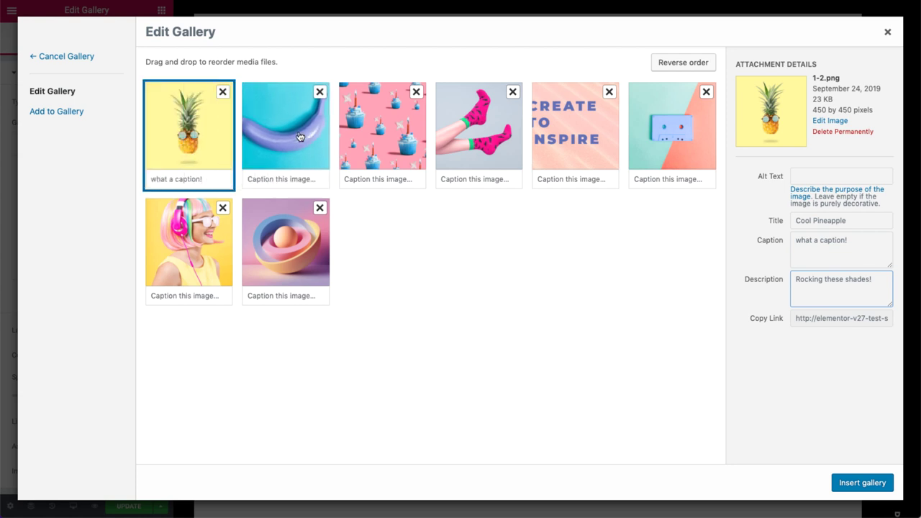
left_click(679, 65)
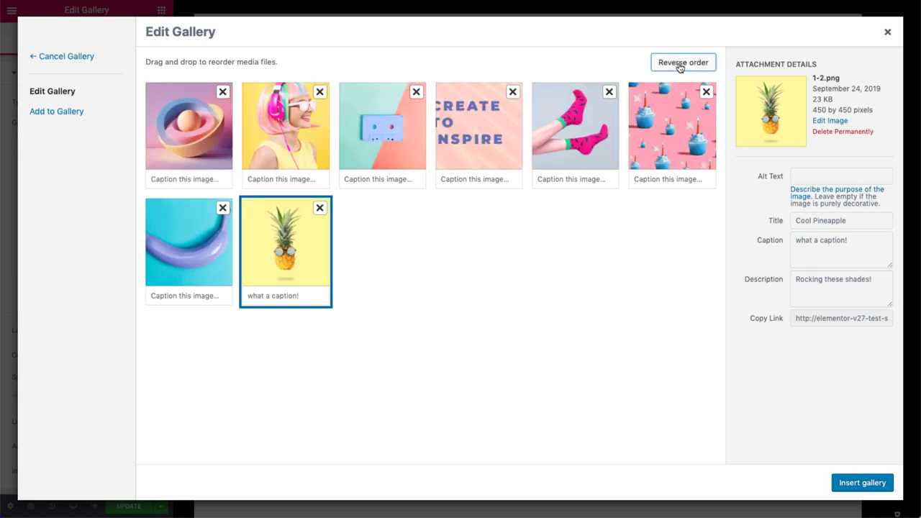
left_click(679, 65)
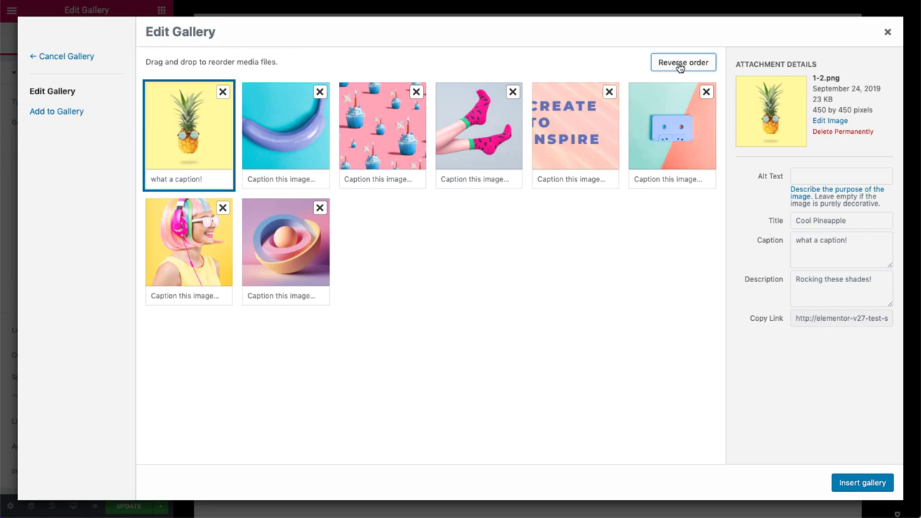
left_click(855, 486)
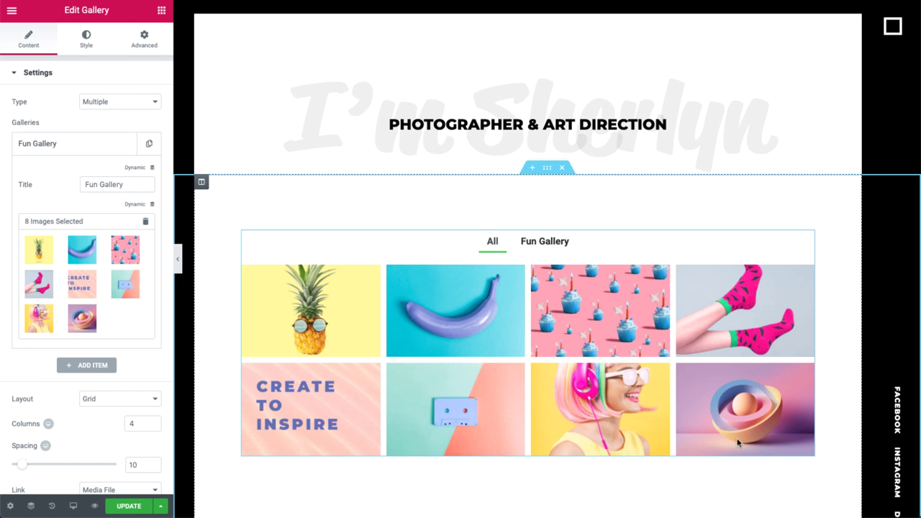
- Add a second gallery to the list and title it 3D Gallery
left_click(139, 205)
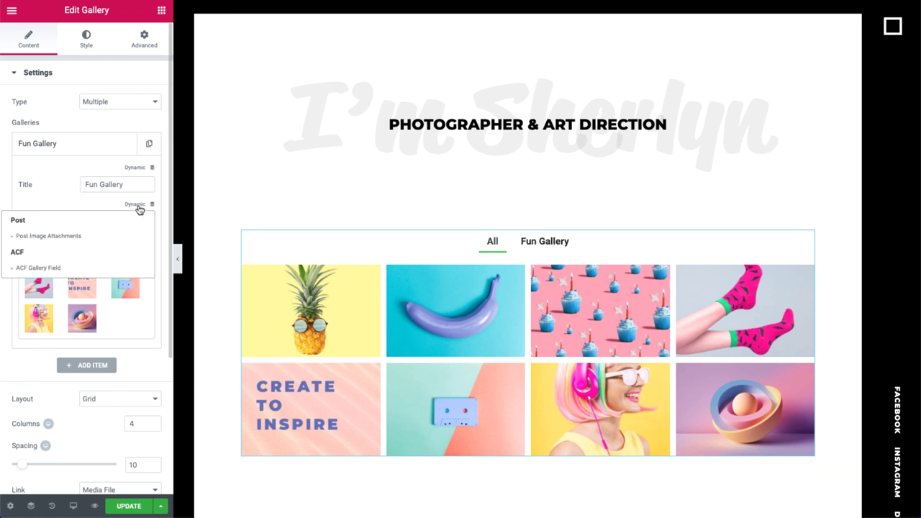
left_click(139, 207)
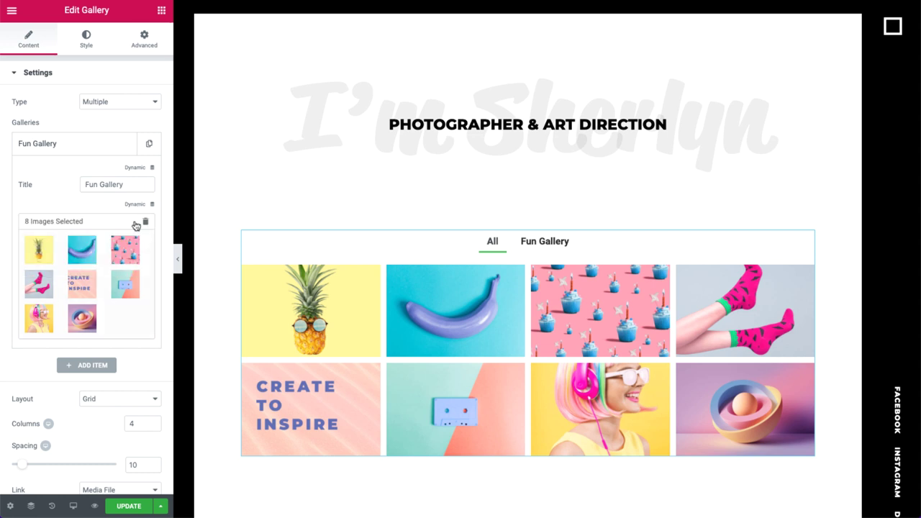
left_click(88, 366)
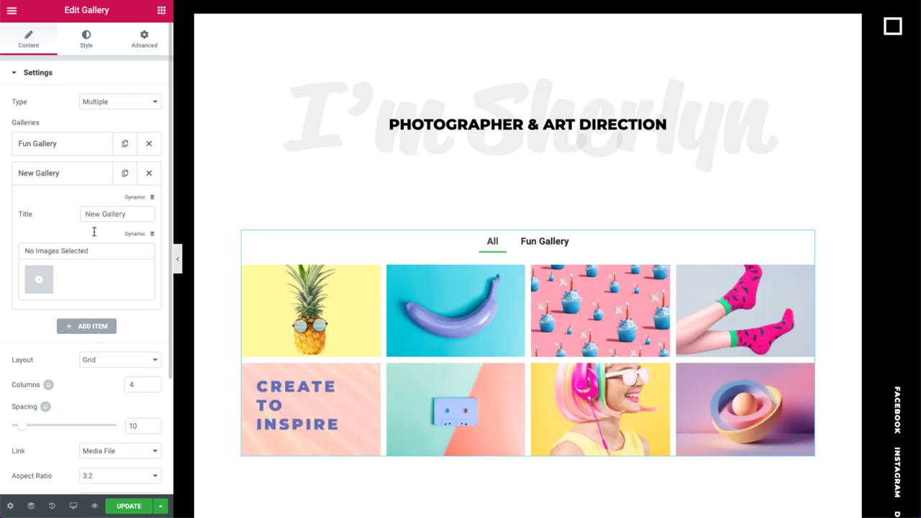
double_click(90, 213)
type("3D")
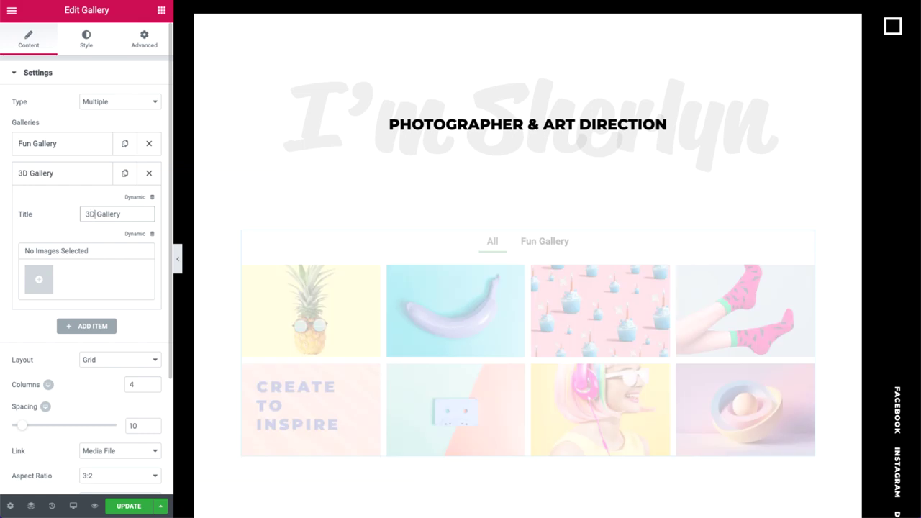
- Select seven 3D images, including banana, retro TV and pink tree, and insert them into 3D Gallery
left_click(41, 283)
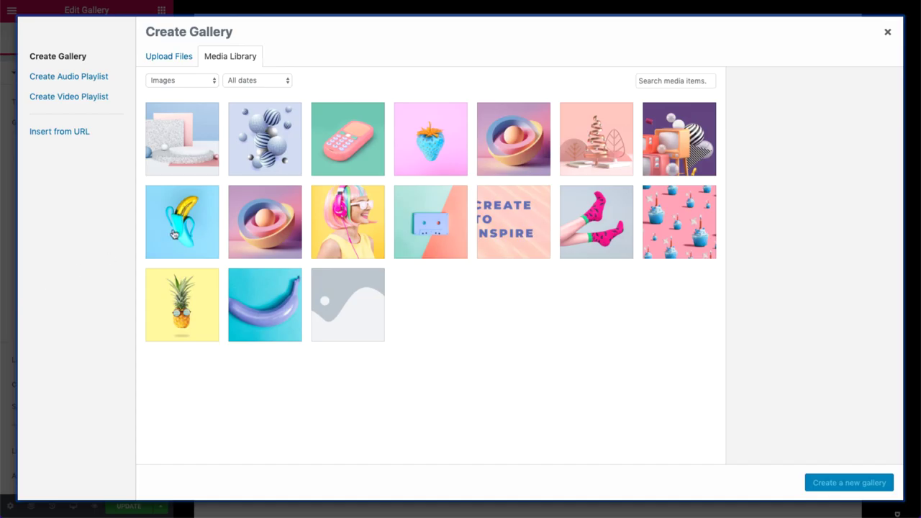
left_click(177, 234)
left_click(651, 150)
left_click(615, 148)
left_click(439, 148)
left_click(344, 147)
left_click(264, 144)
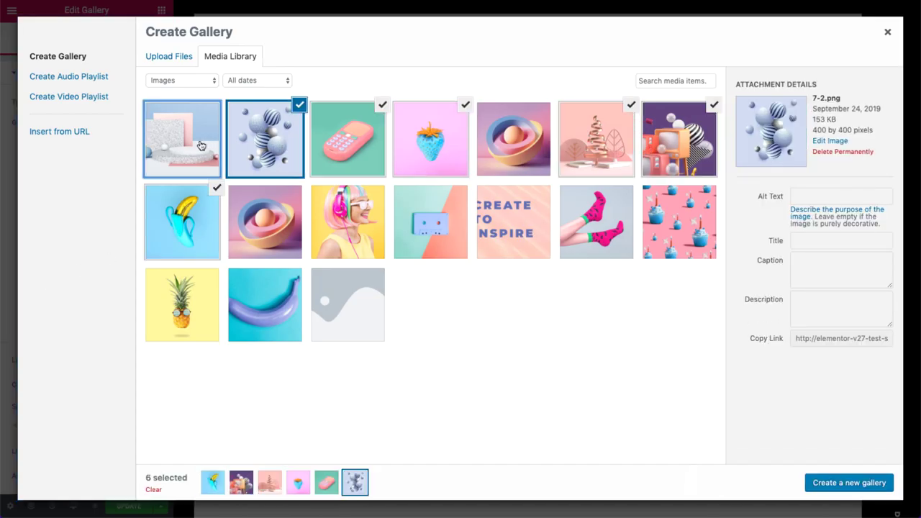
left_click(202, 145)
left_click(830, 483)
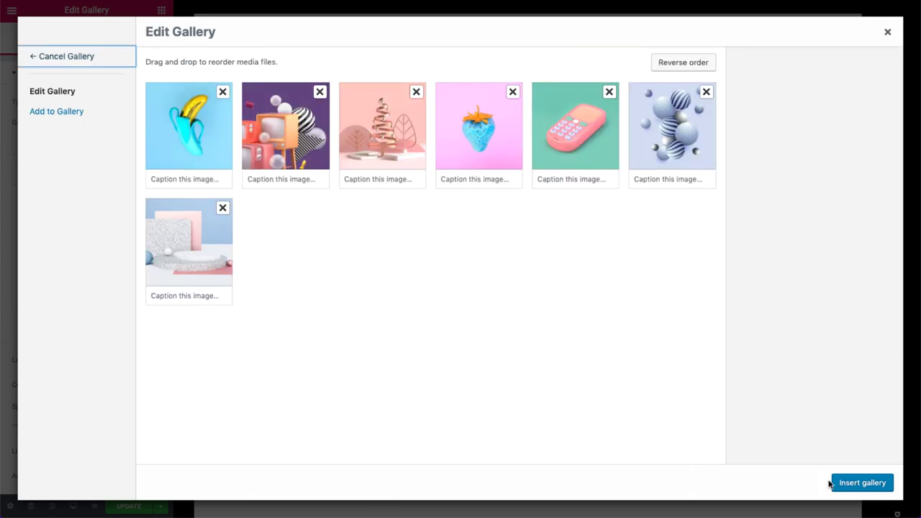
left_click(853, 484)
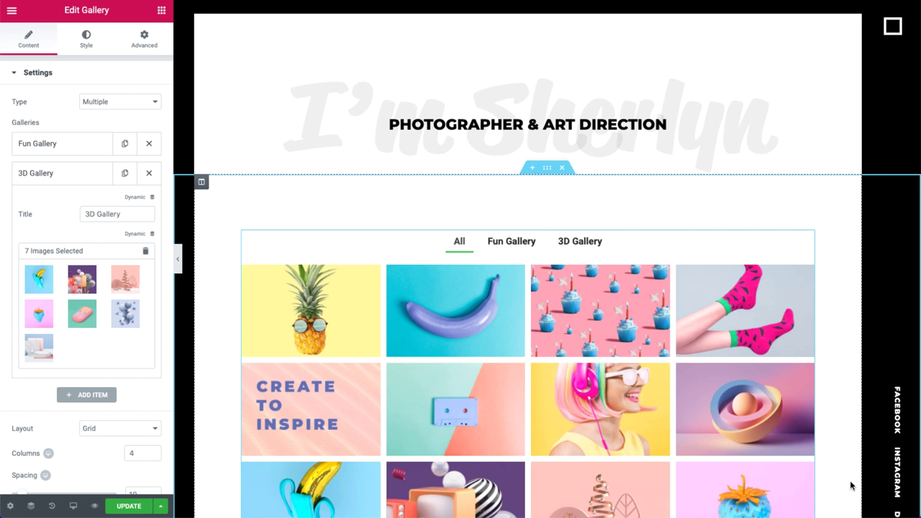
- Try a Grid layout with 3 columns, spacing 35 and 1:1 square images
scroll(161, 377, "down", 5)
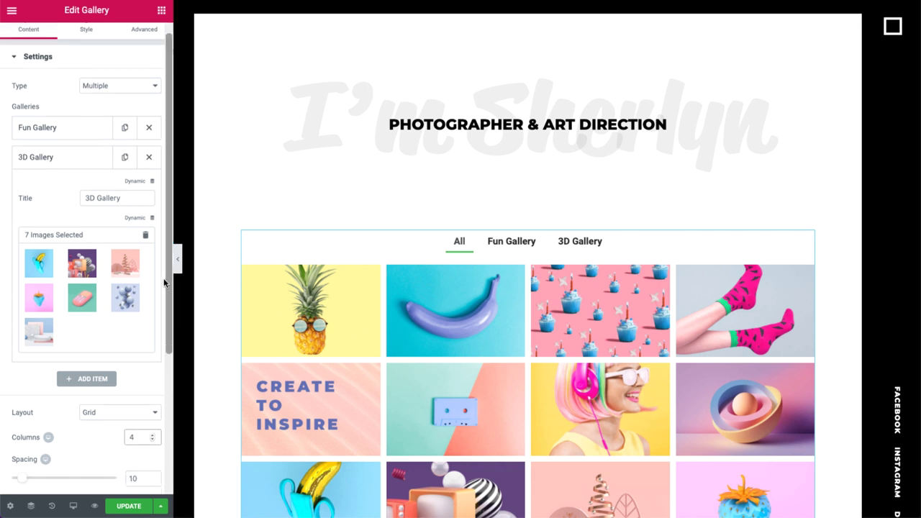
left_click(144, 272)
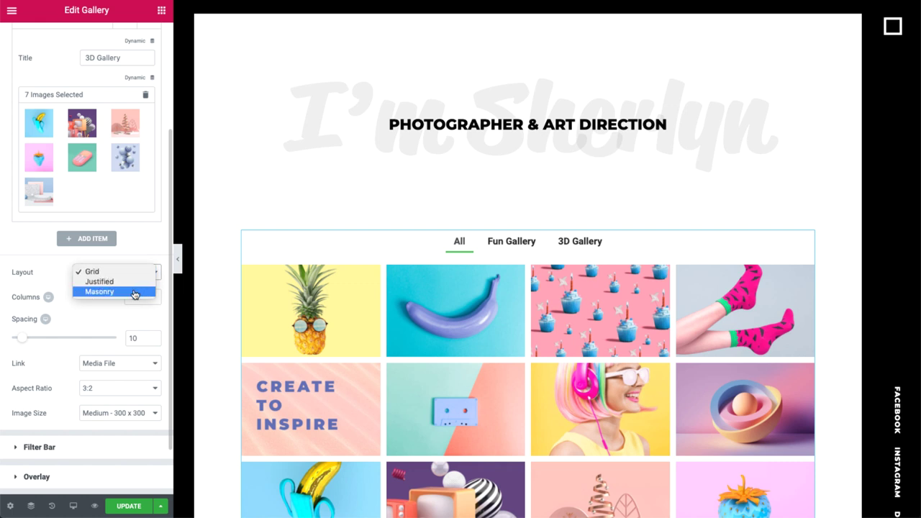
left_click(143, 273)
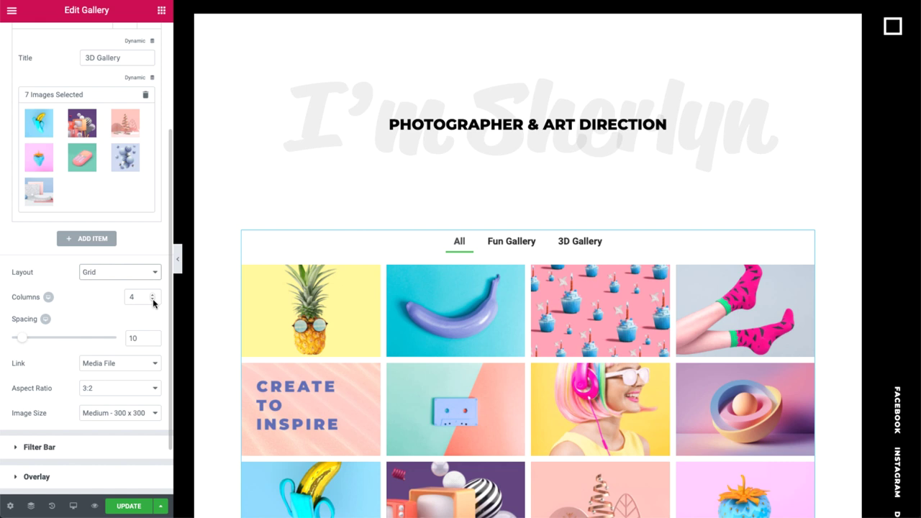
left_click(152, 301)
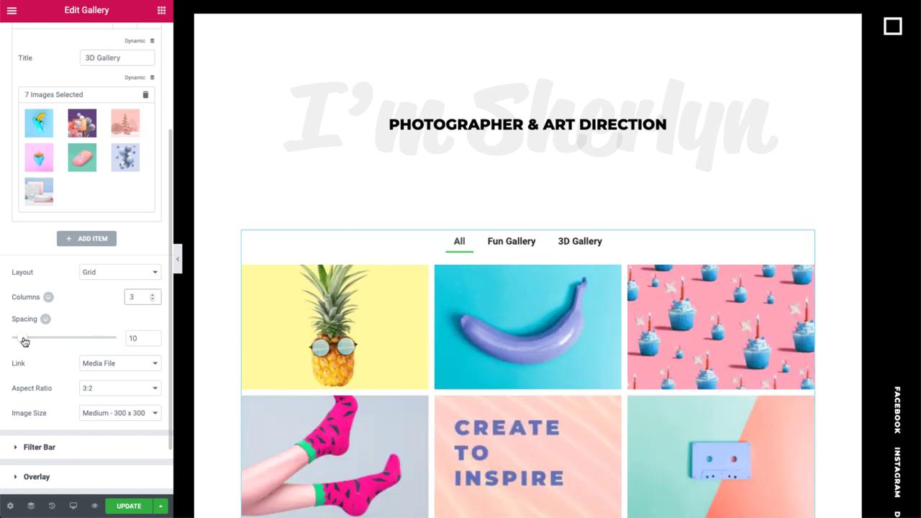
left_click_drag(22, 338, 50, 343)
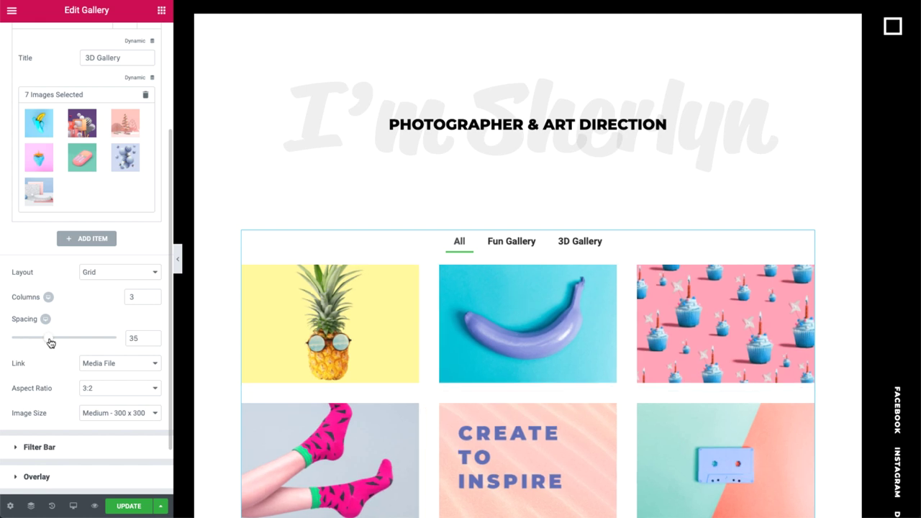
left_click(108, 391)
left_click(110, 378)
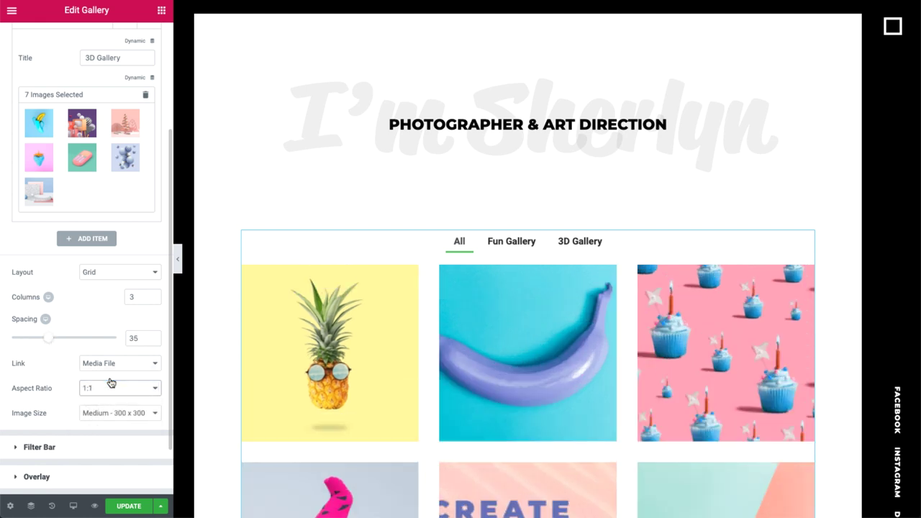
- Try a Justified layout with the row height shortened to 167
left_click(120, 274)
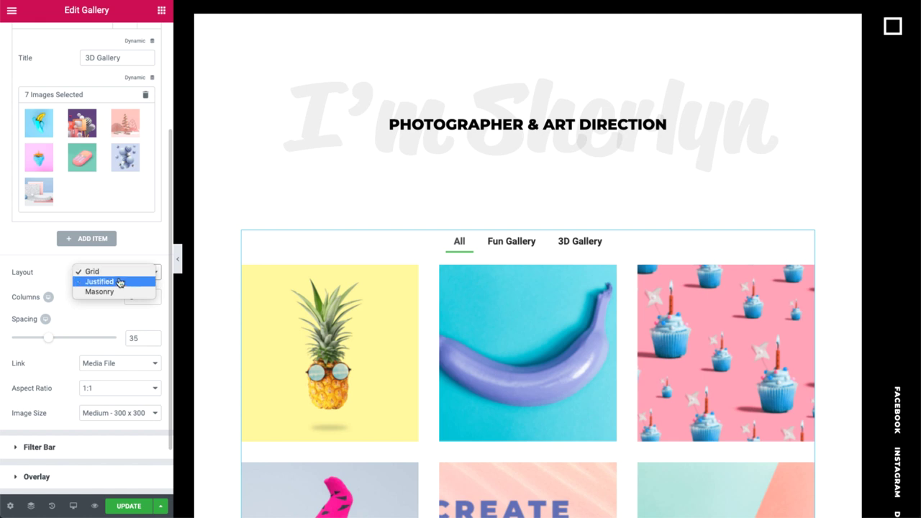
left_click(119, 282)
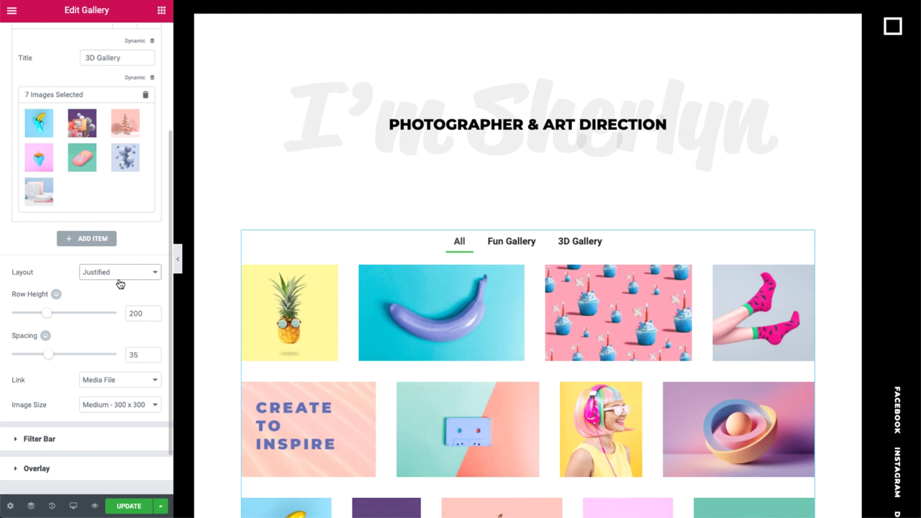
left_click(79, 314)
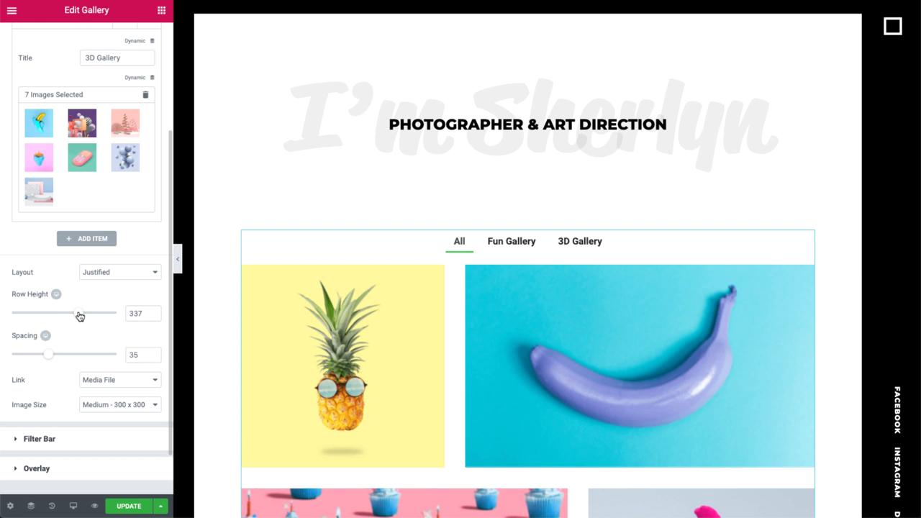
left_click_drag(79, 315, 41, 314)
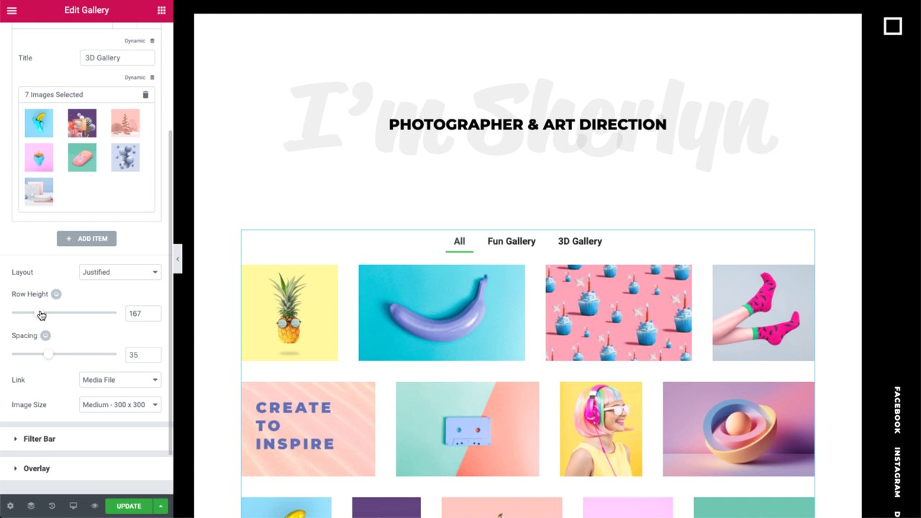
- Switch the gallery to a Masonry layout with spacing 30
left_click(108, 274)
left_click(113, 282)
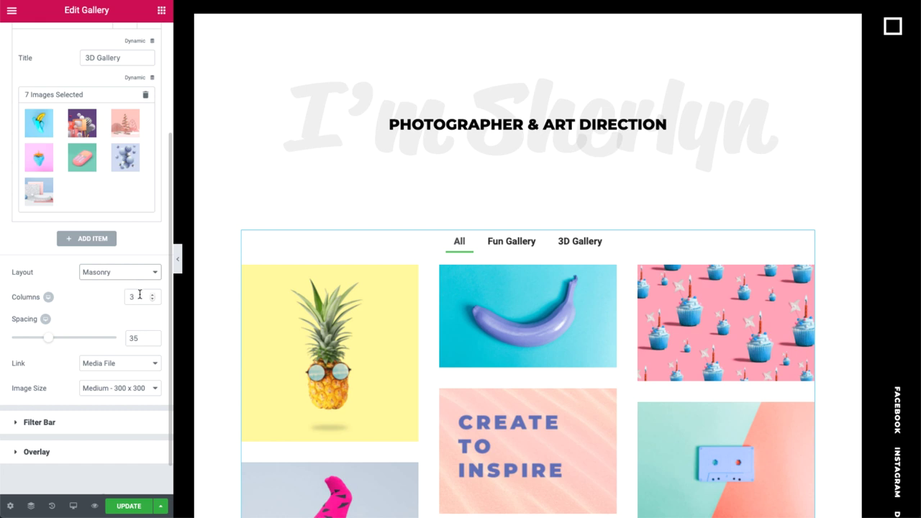
double_click(134, 338)
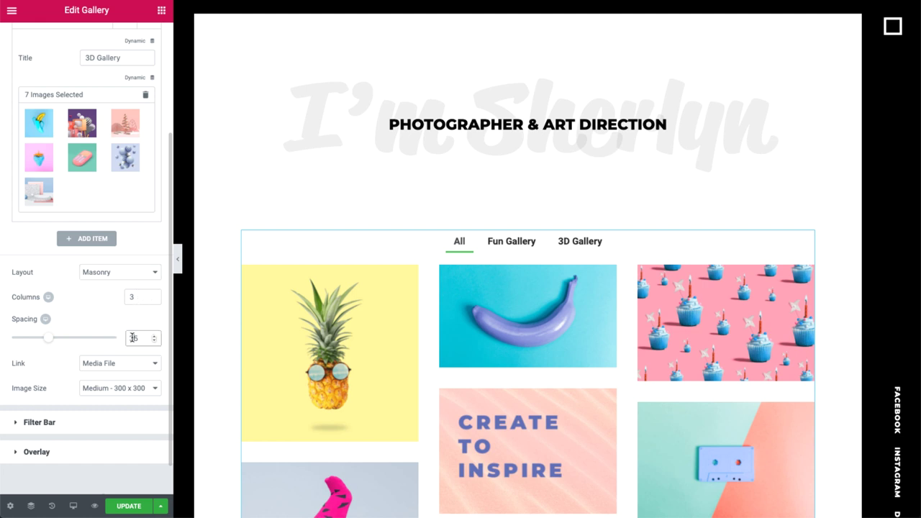
type("30")
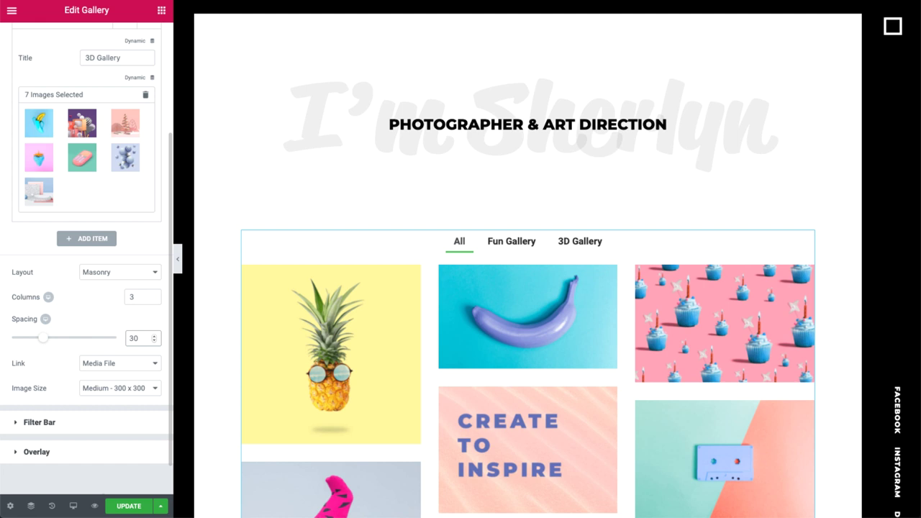
- Keep the All filter tab enabled with its label left as All
left_click(105, 423)
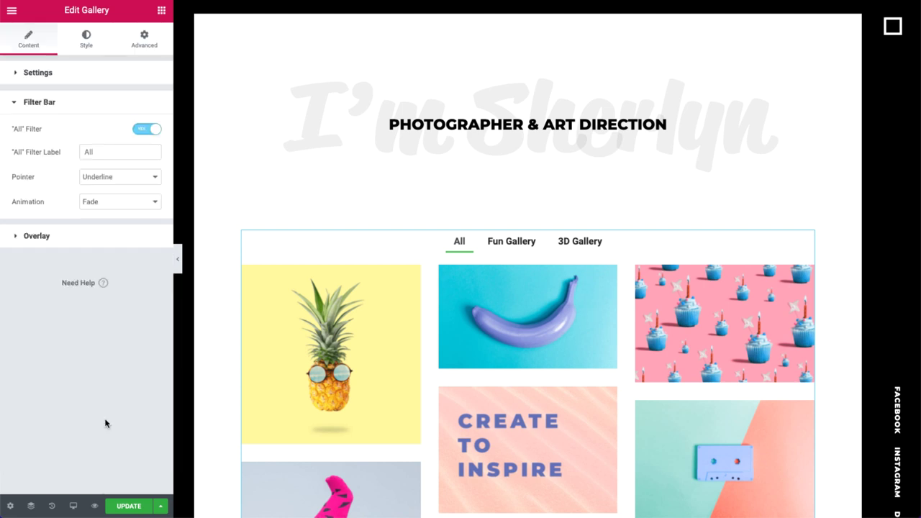
left_click(150, 130)
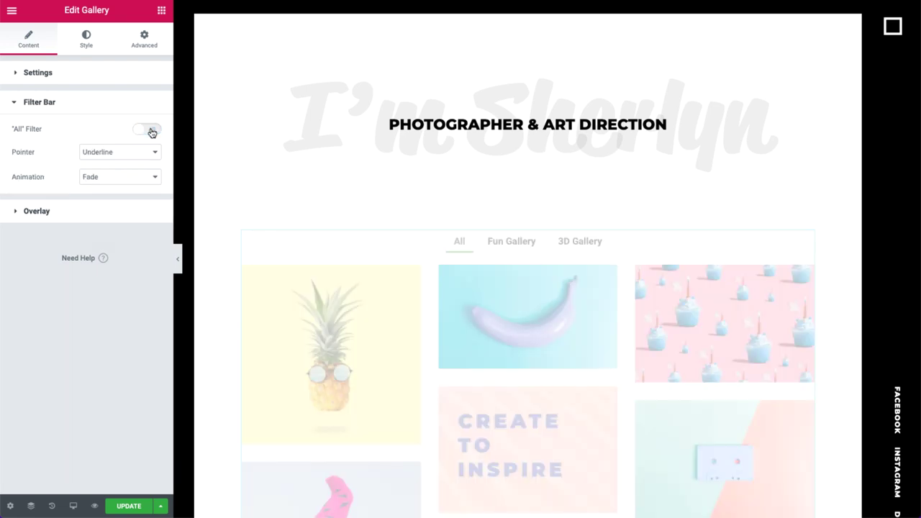
left_click(150, 131)
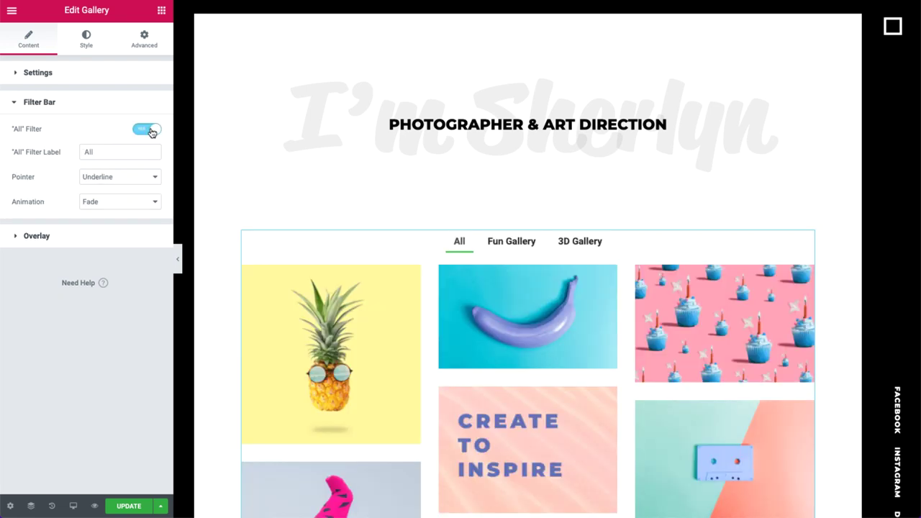
left_click(132, 151)
type("Galleries")
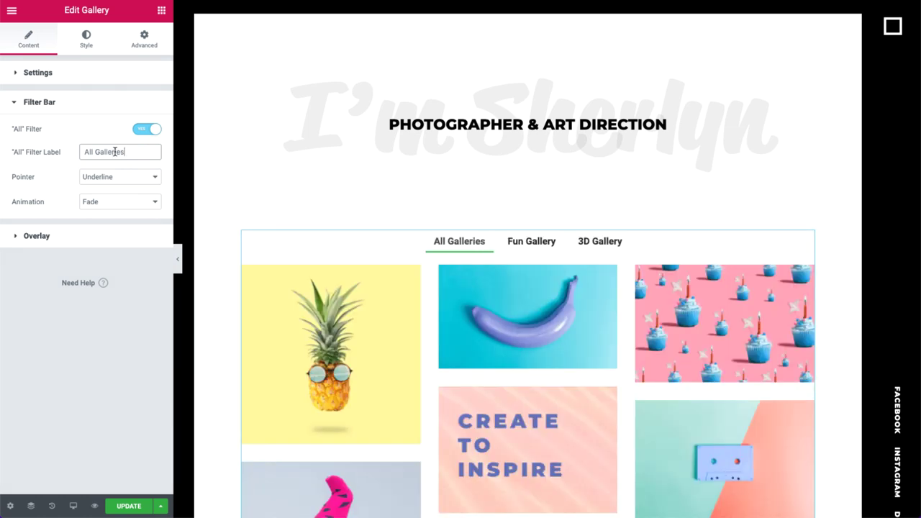
key("BackSpace")
key("BackSpace")
key("BackSpace")
key("BackSpace")
key("BackSpace")
key("BackSpace")
key("BackSpace")
key("BackSpace")
key("BackSpace")
key("BackSpace")
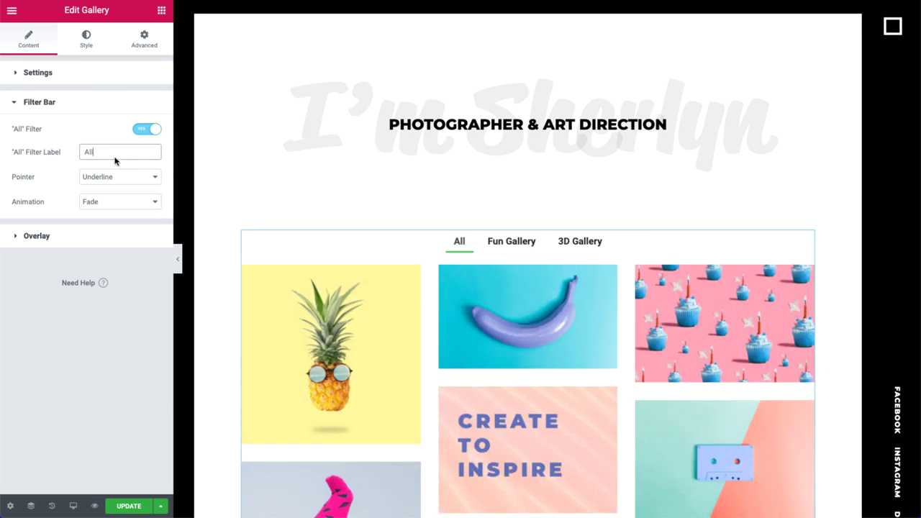
- After trying double-line pointers with Drop In animation, set the filter Pointer to None
left_click(116, 178)
left_click(112, 197)
left_click(114, 201)
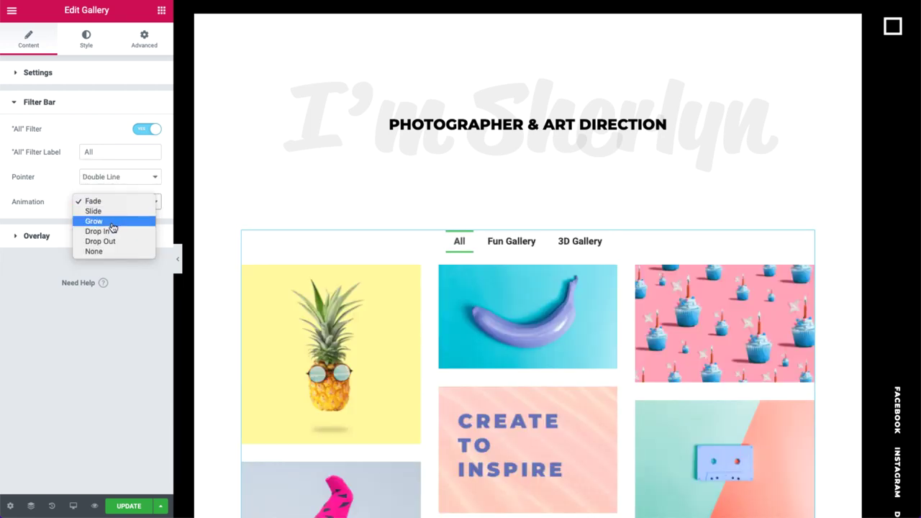
left_click(112, 226)
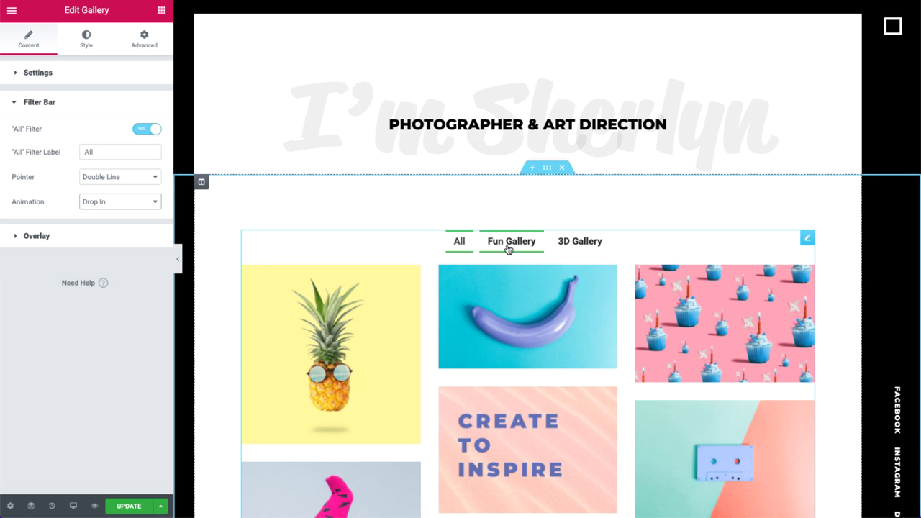
left_click(143, 176)
left_click(140, 145)
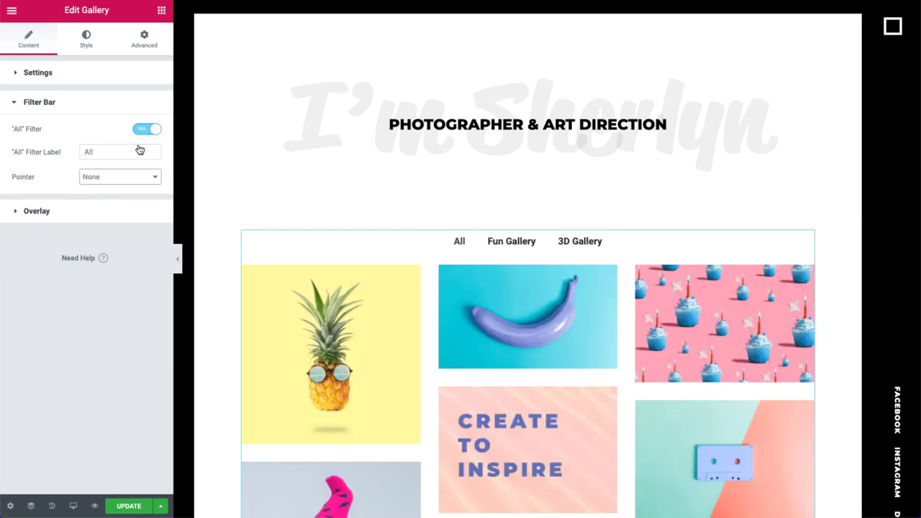
- Keep the overlay background on and set the overlay to show Title and Description
left_click(136, 211)
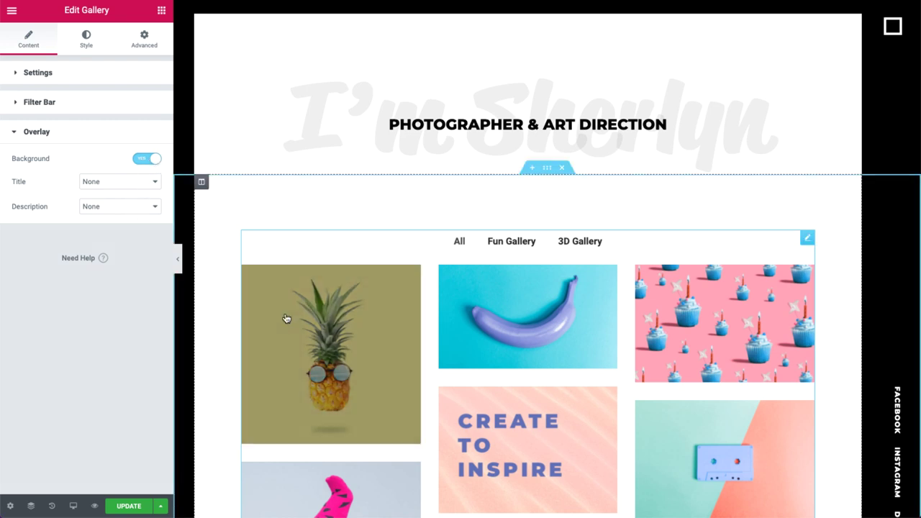
left_click(148, 159)
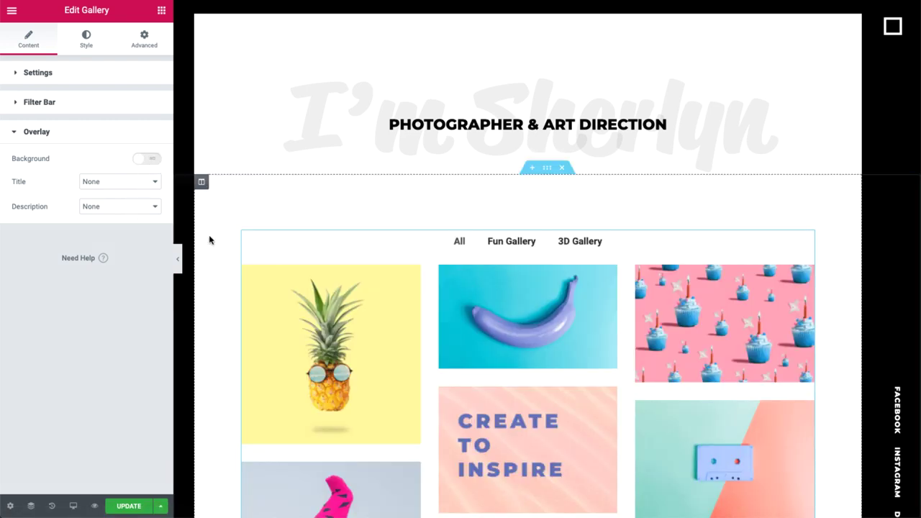
left_click(151, 160)
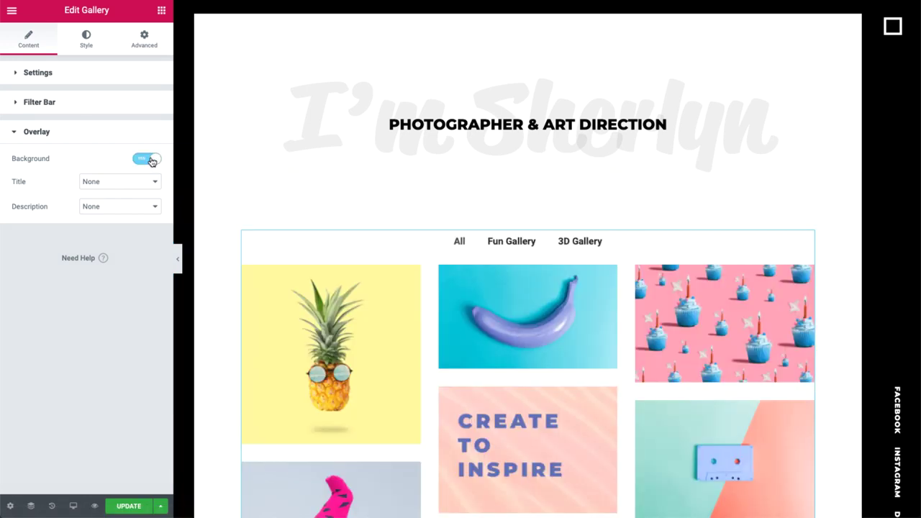
left_click(139, 184)
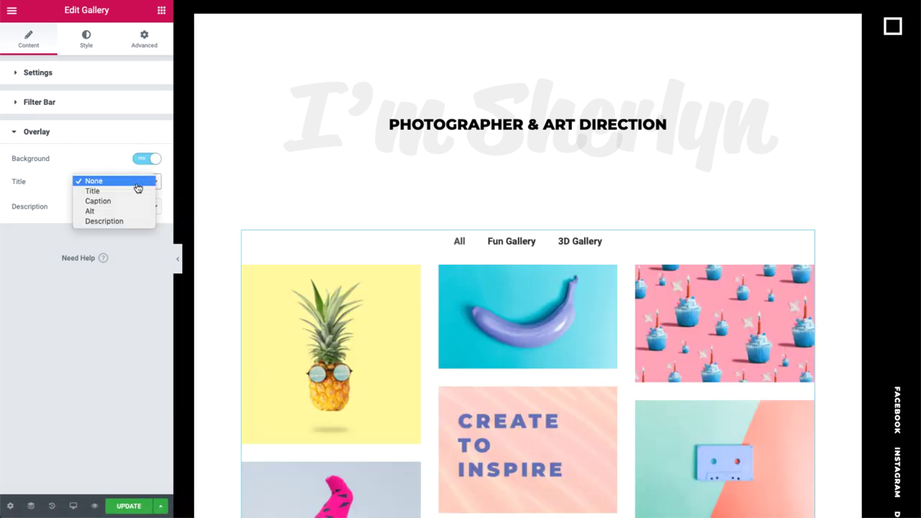
left_click(137, 197)
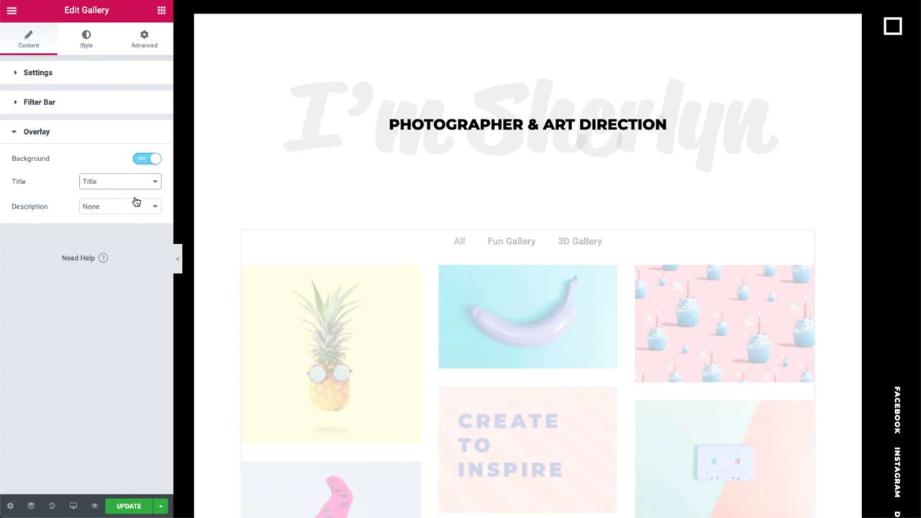
left_click(134, 208)
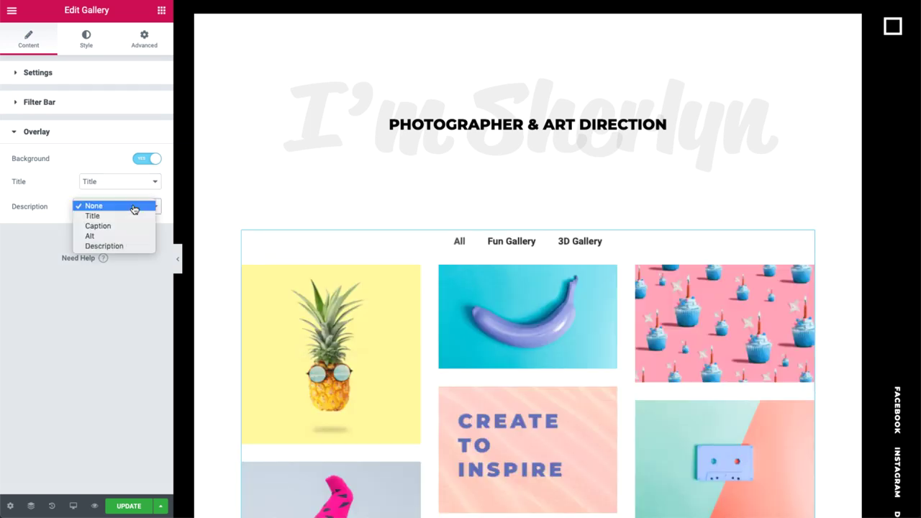
left_click(124, 246)
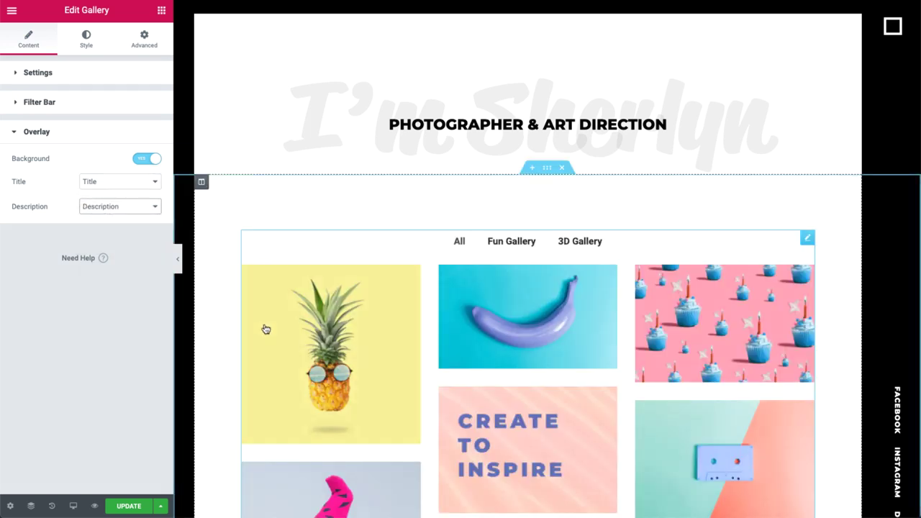
mouse_move(266, 329)
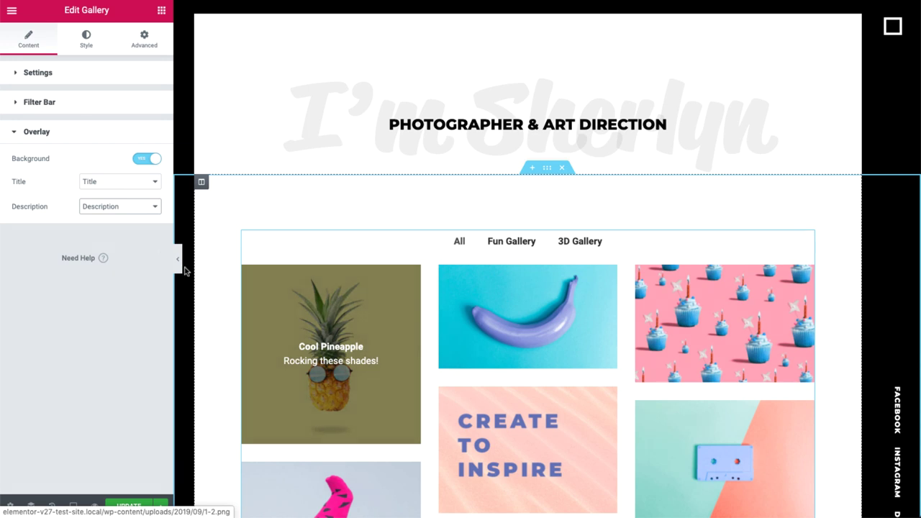
- In Style > Image, give the images a red border with corner radius 21
left_click(88, 40)
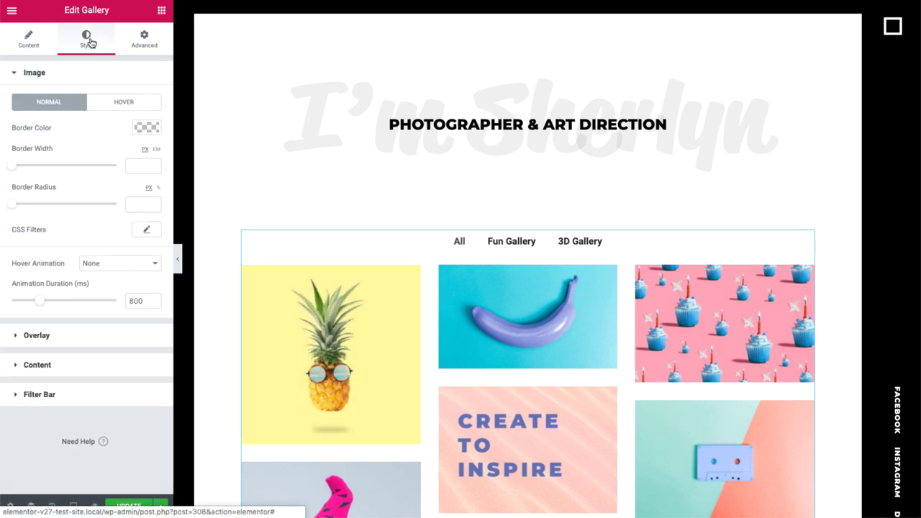
left_click(146, 127)
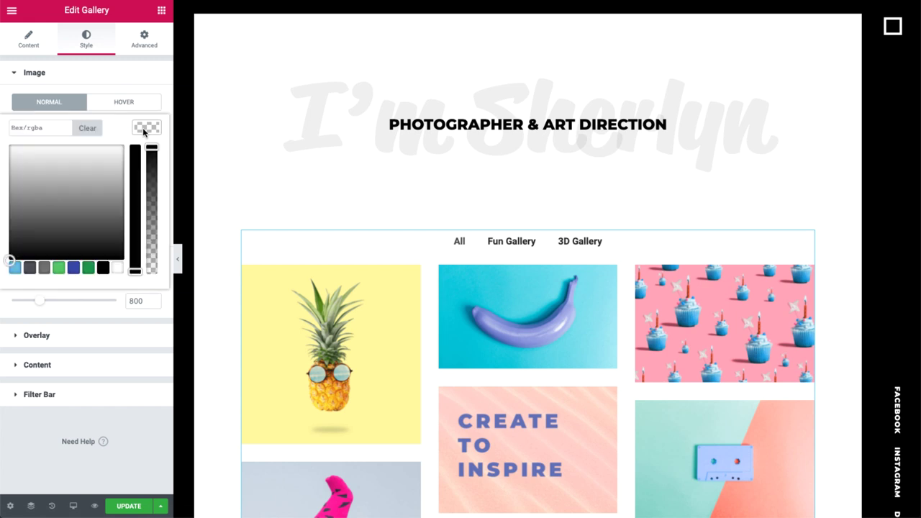
left_click(73, 268)
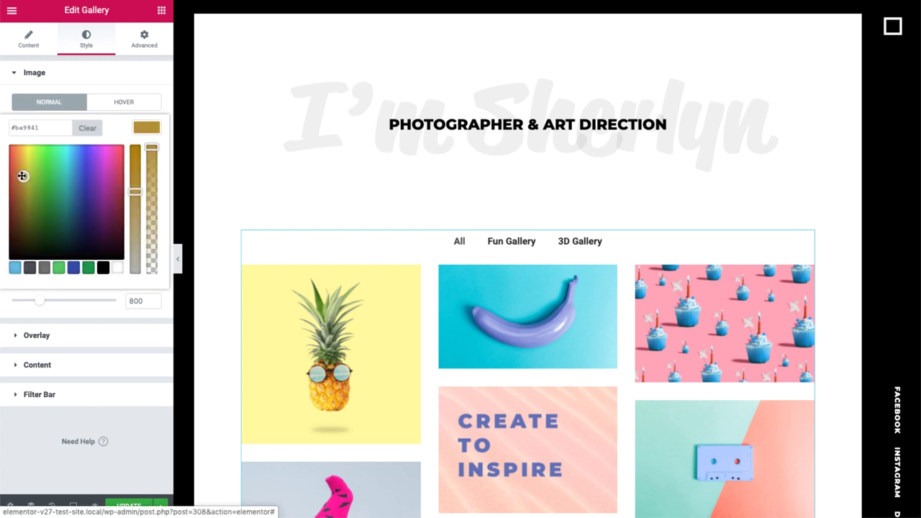
mouse_move(22, 175)
left_mouse_down()
mouse_move(8, 172)
mouse_move(22, 167)
left_mouse_up()
left_click(146, 128)
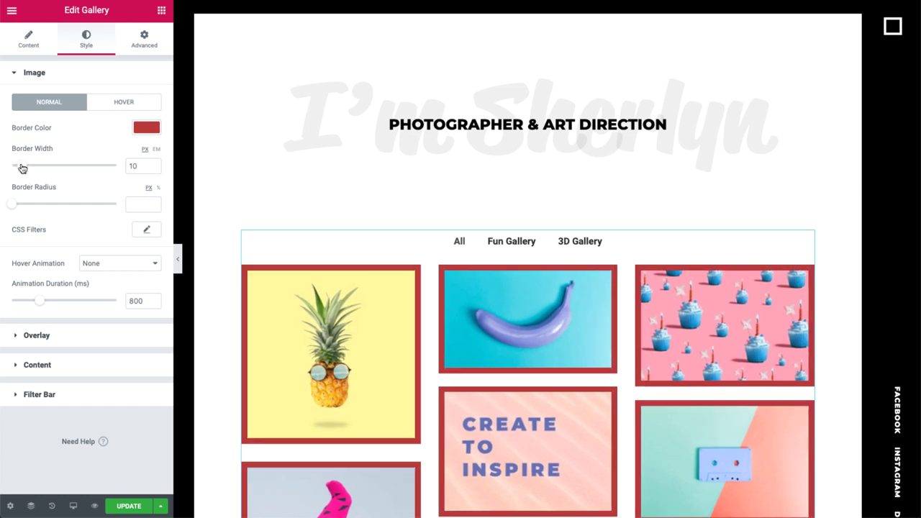
left_click_drag(10, 203, 34, 207)
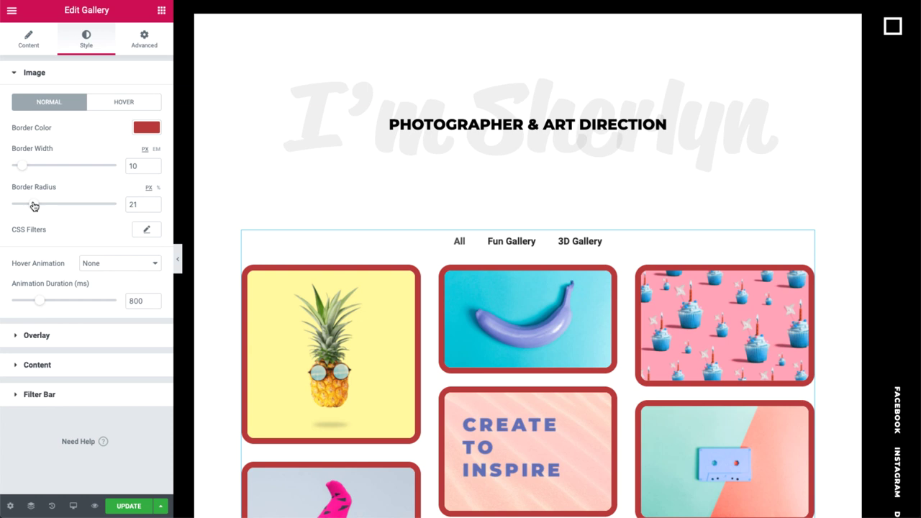
- Clear the border radius and border width values so the images are unframed
left_click(143, 230)
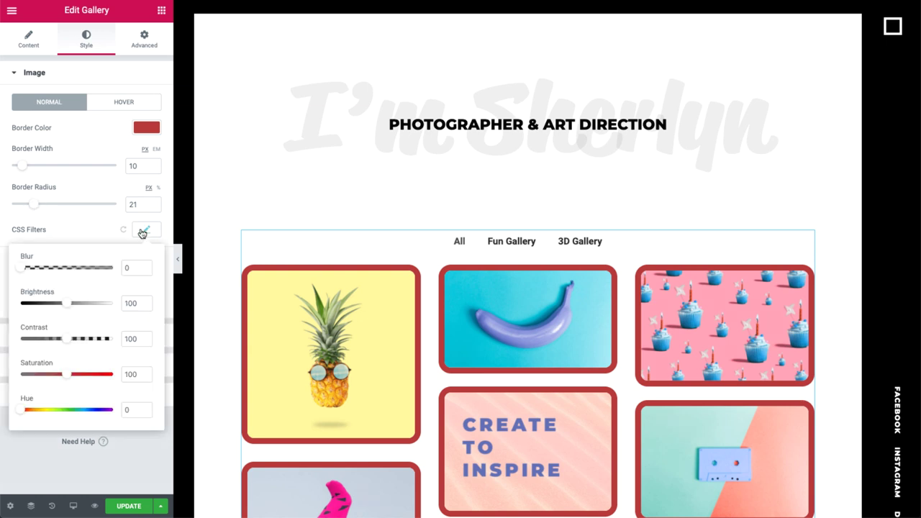
left_click(142, 231)
double_click(134, 204)
key("BackSpace")
double_click(134, 166)
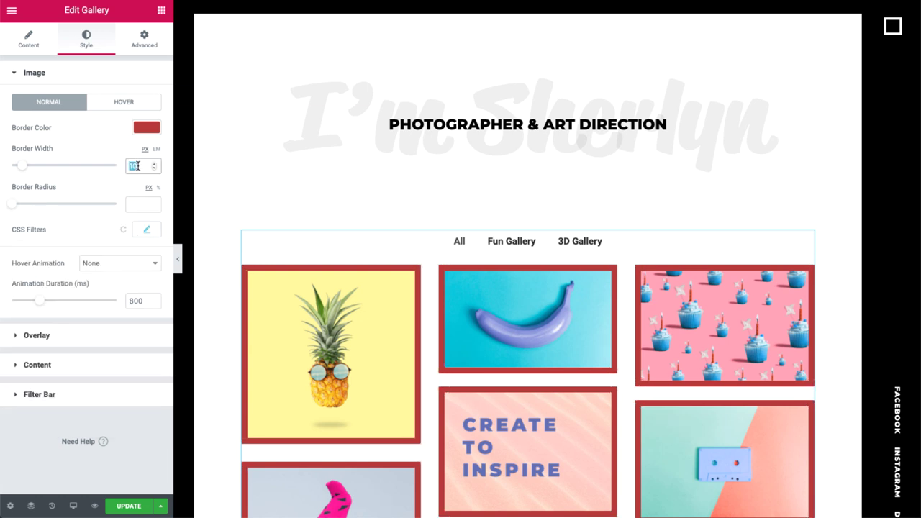
key("BackSpace")
- Clear the image border colour
left_click(146, 127)
left_click(89, 128)
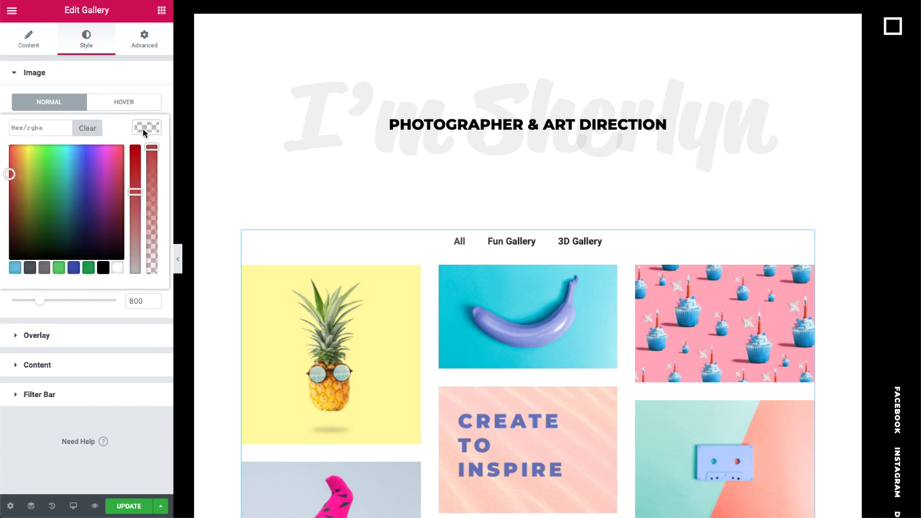
left_click(144, 128)
- Set the images' Hover-state CSS Filters Blur to 2.2
left_click(130, 102)
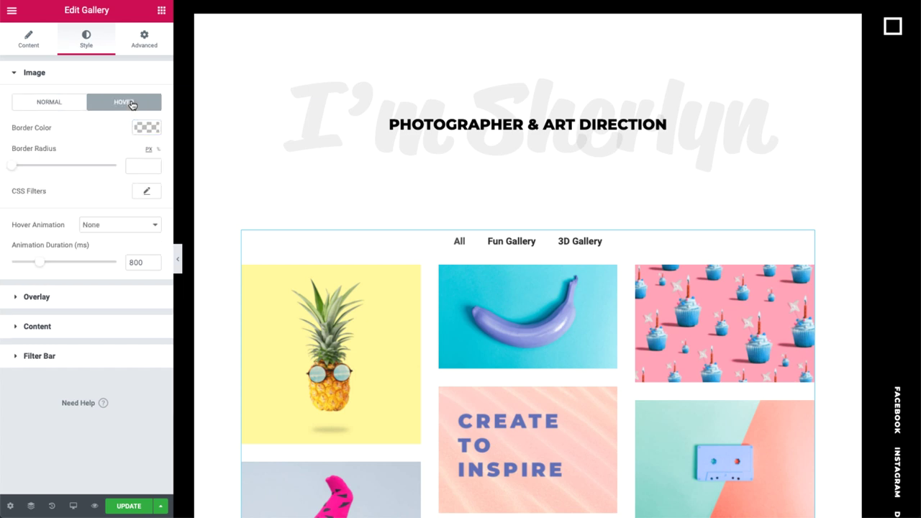
left_click(146, 190)
left_click(124, 229)
type("2.2")
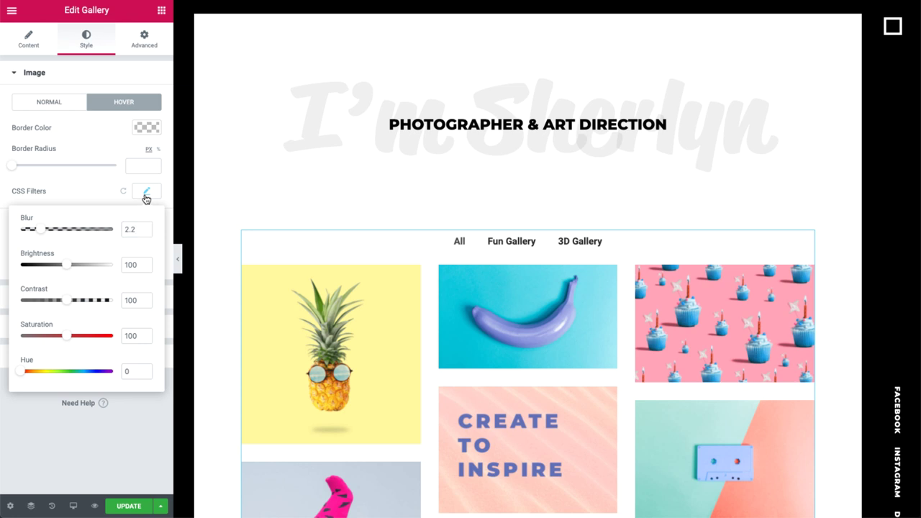
left_click(146, 191)
mouse_move(275, 305)
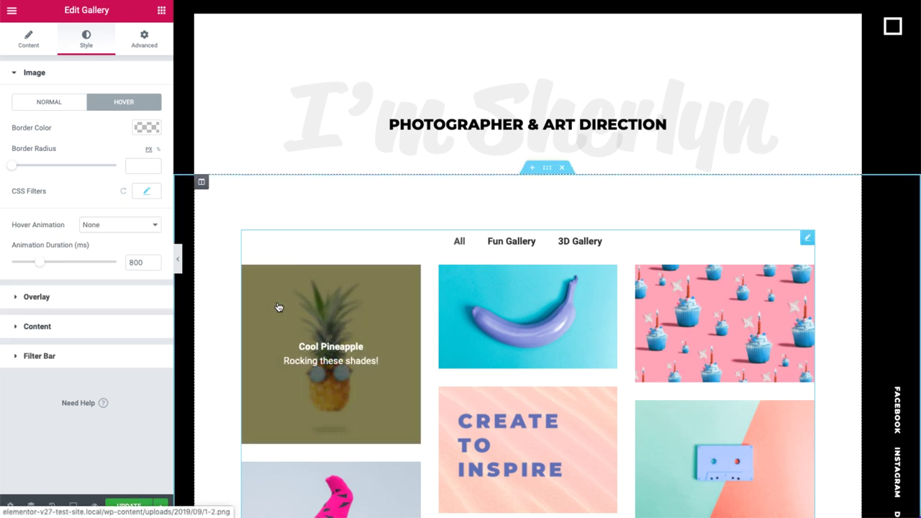
- Back in the Normal state, set Hover Animation to Zoom In with 1000 ms duration
left_click(54, 103)
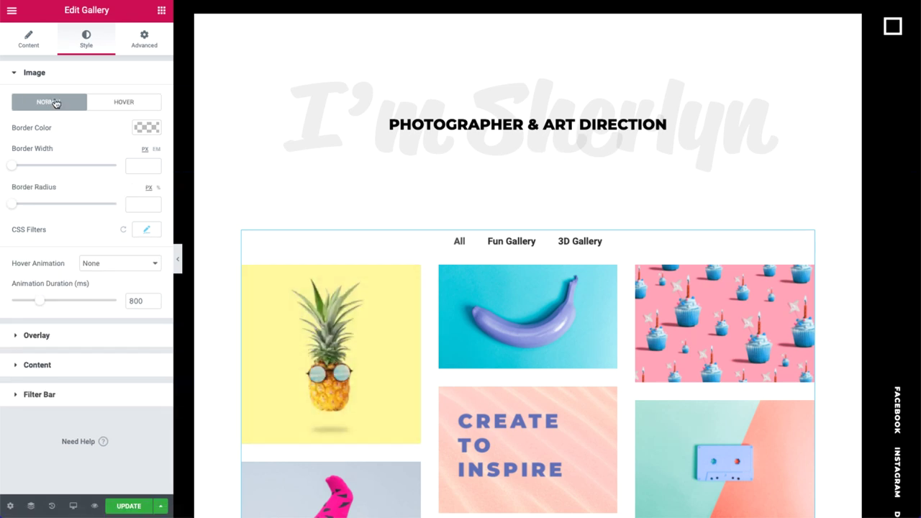
left_click(114, 263)
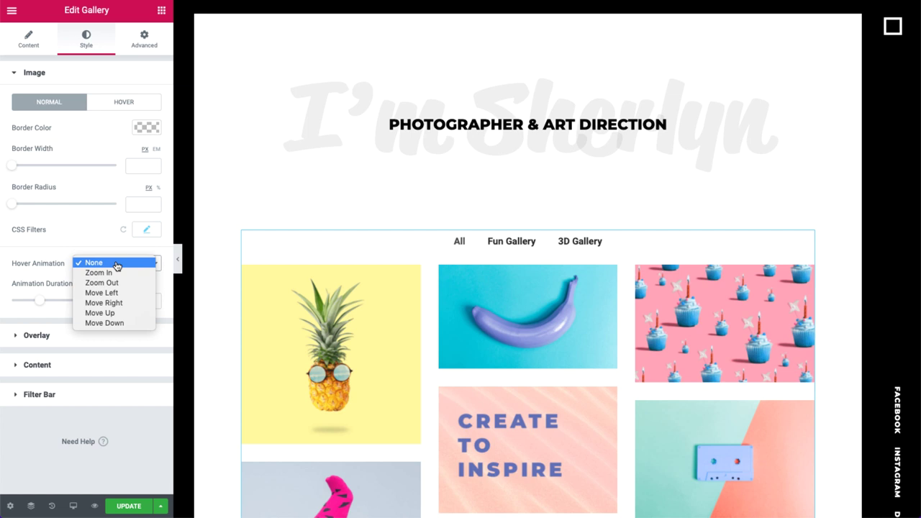
left_click(118, 274)
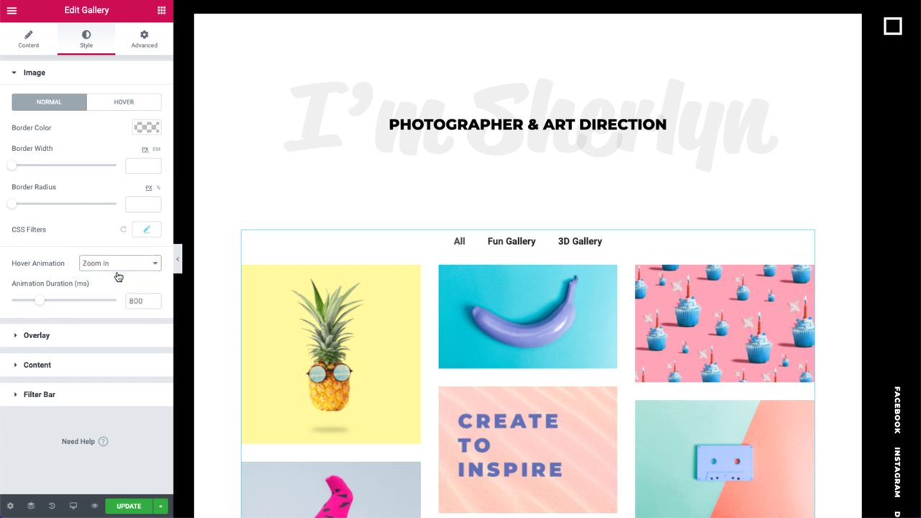
double_click(135, 300)
type("1000")
mouse_move(292, 347)
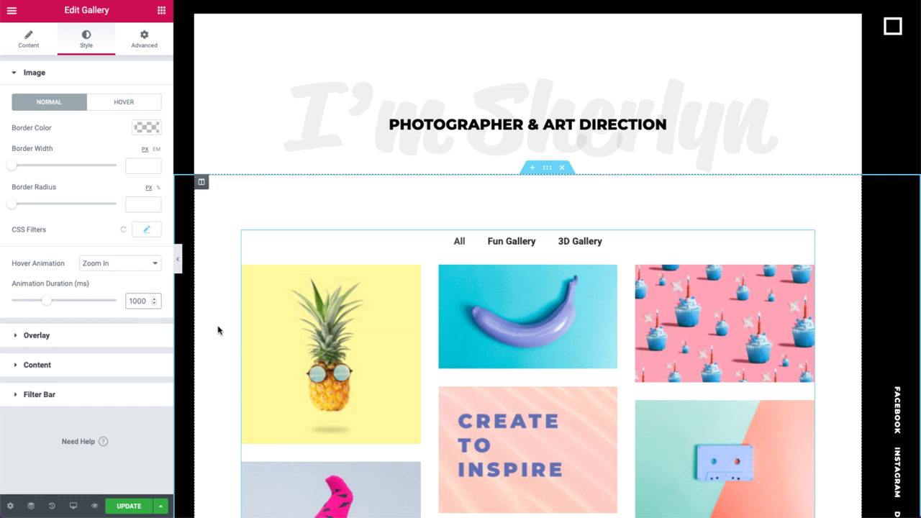
- Make the gallery overlay a gradient from blue #4759ff to pink #ff4775
left_click(141, 336)
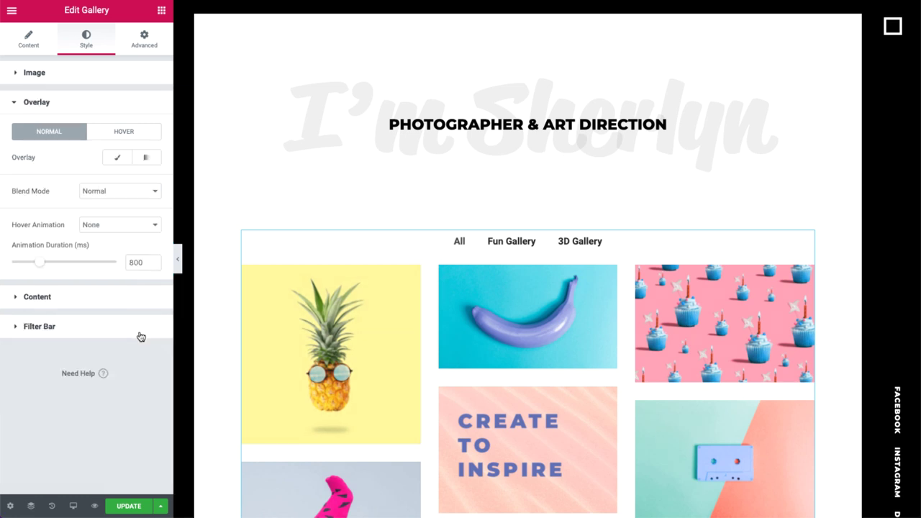
left_click(151, 160)
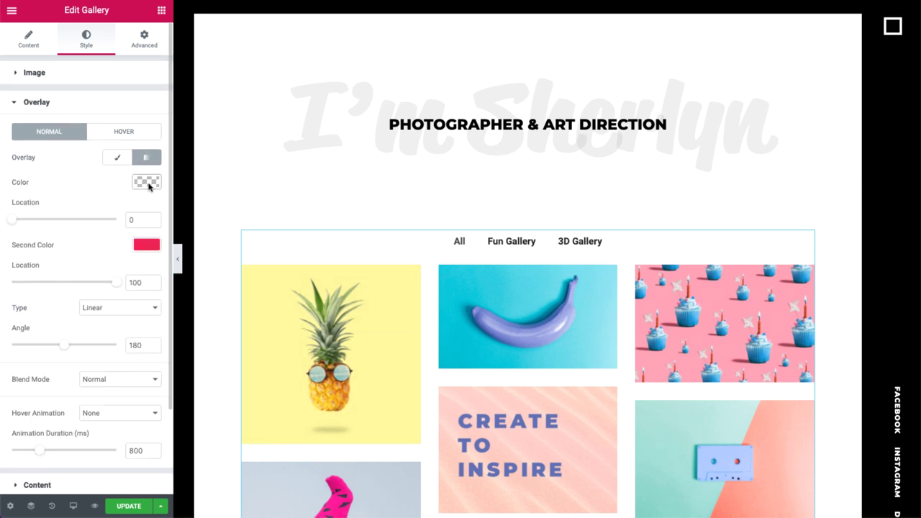
left_click(147, 182)
left_click(69, 182)
type("#4759ff")
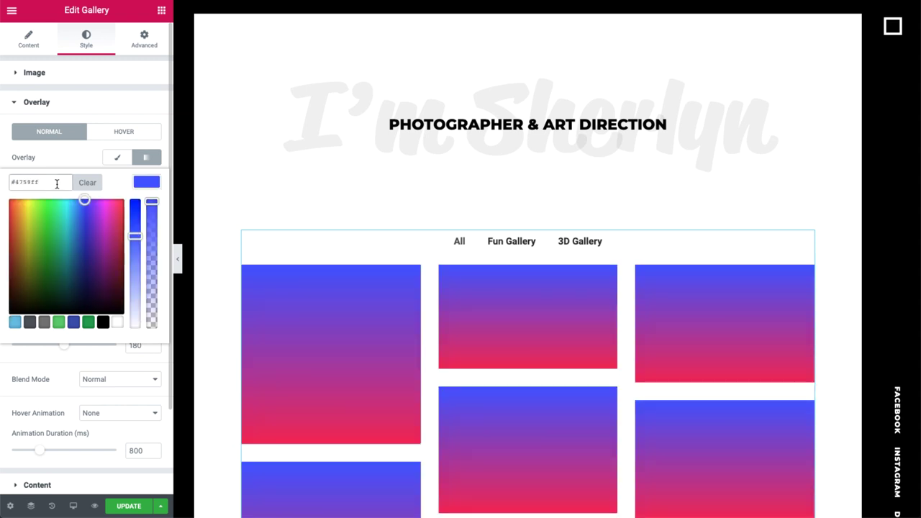
left_click(147, 183)
left_click(147, 246)
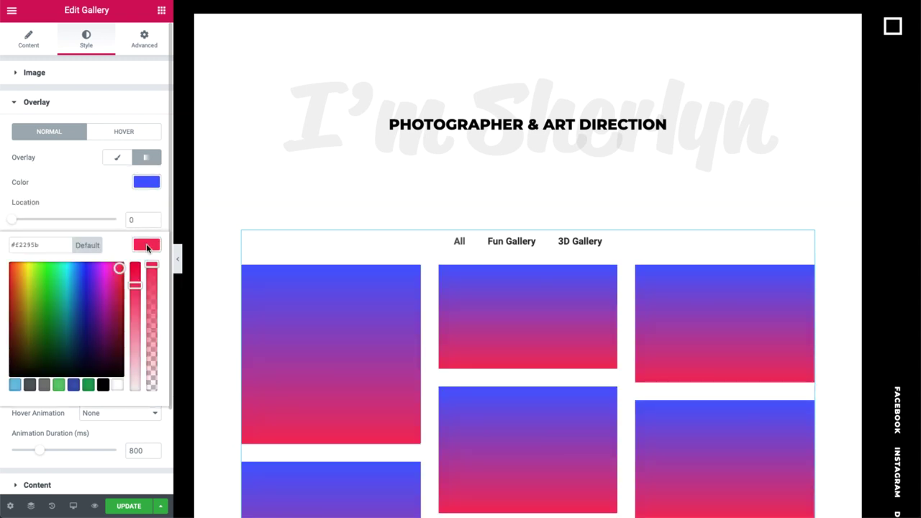
left_click(52, 244)
type("#ff4775")
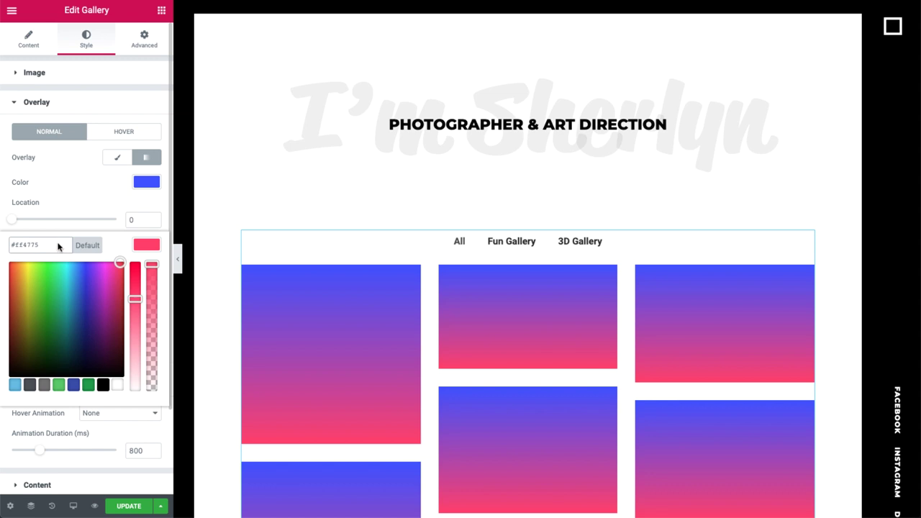
left_click(149, 245)
- Set the overlay blend mode to Hue and its hover animation to Fade In
left_click(132, 379)
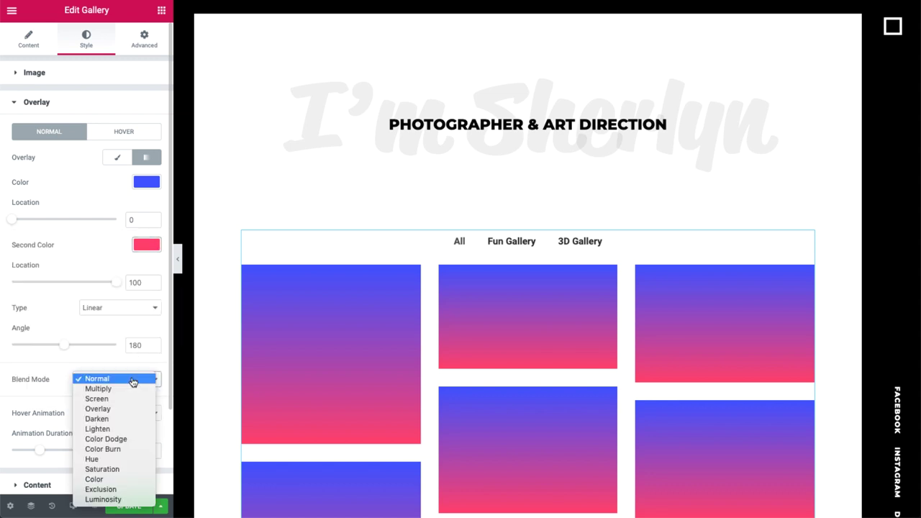
left_click(121, 459)
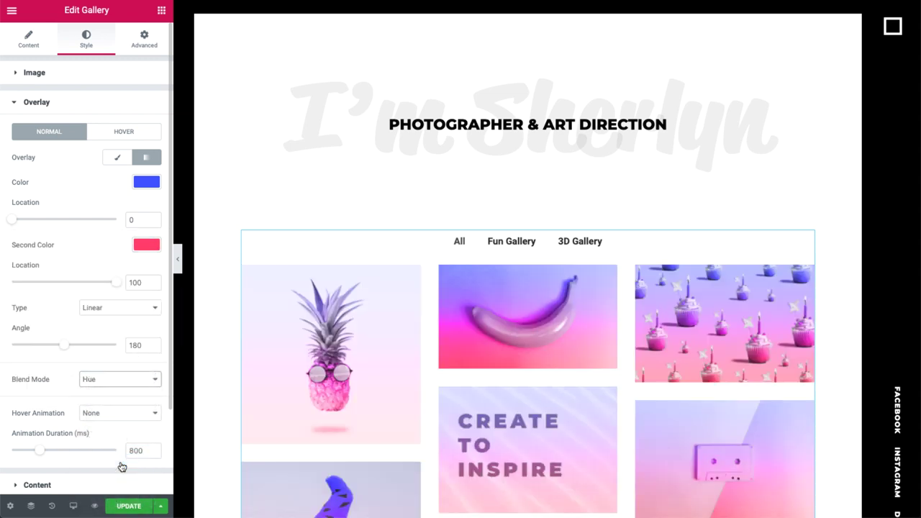
left_click(126, 416)
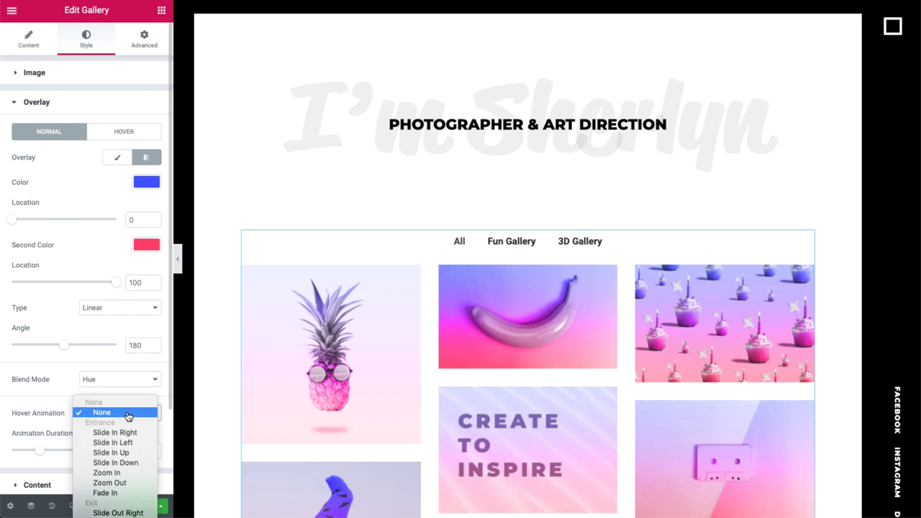
left_click(108, 492)
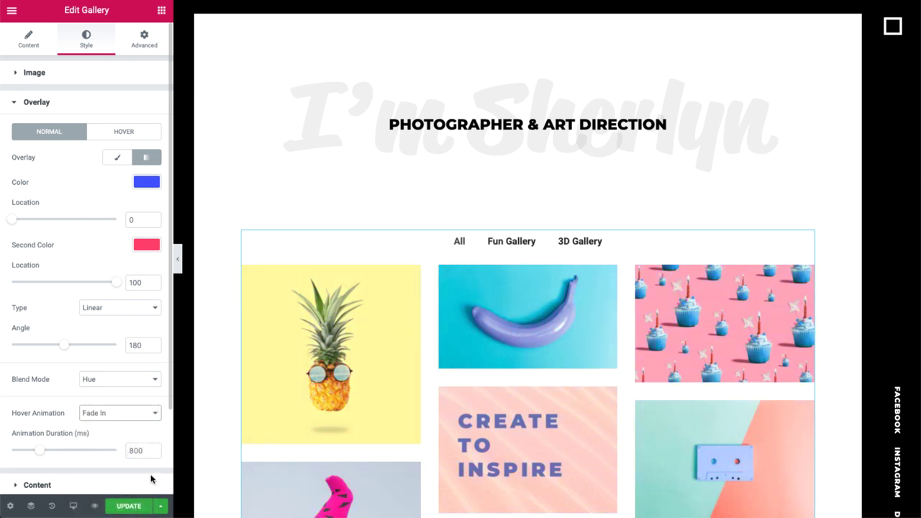
mouse_move(274, 423)
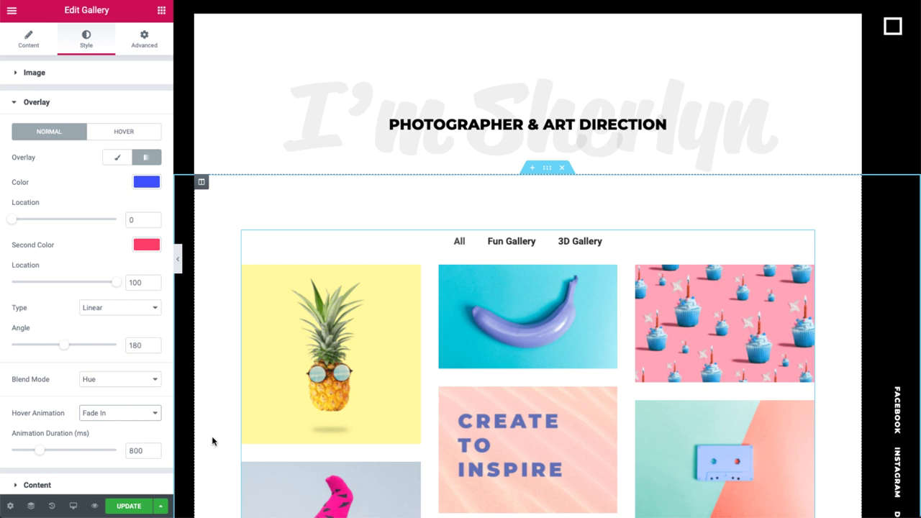
- Left-align the captions at the bottom of each image with 15 px padding
left_click(137, 485)
scroll(91, 133, "down", 3)
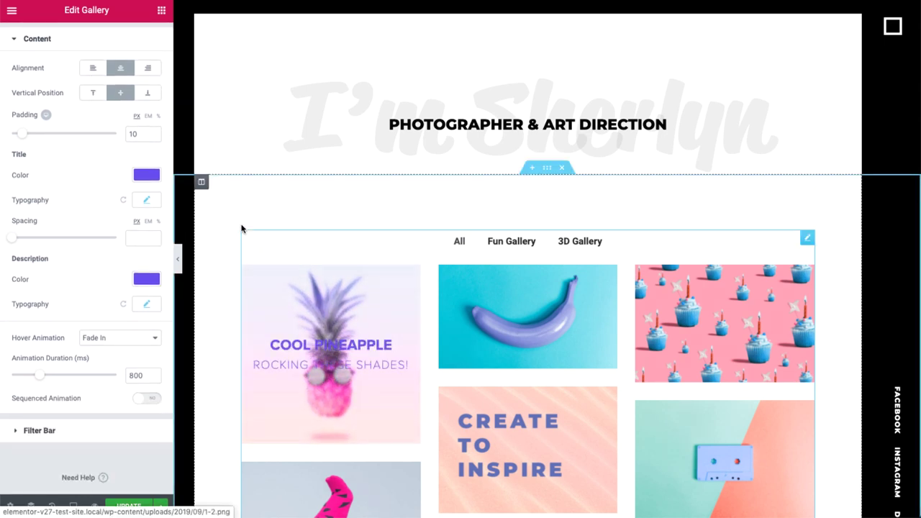
left_click(92, 69)
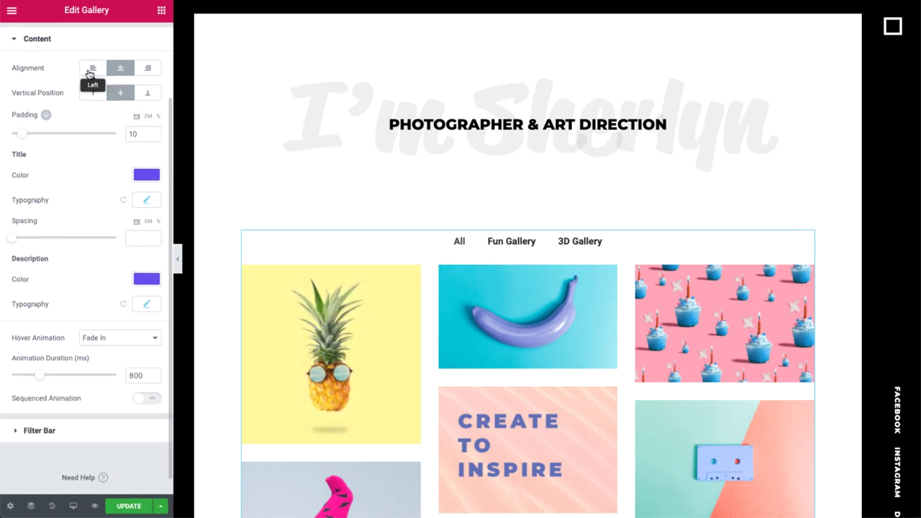
left_click(146, 93)
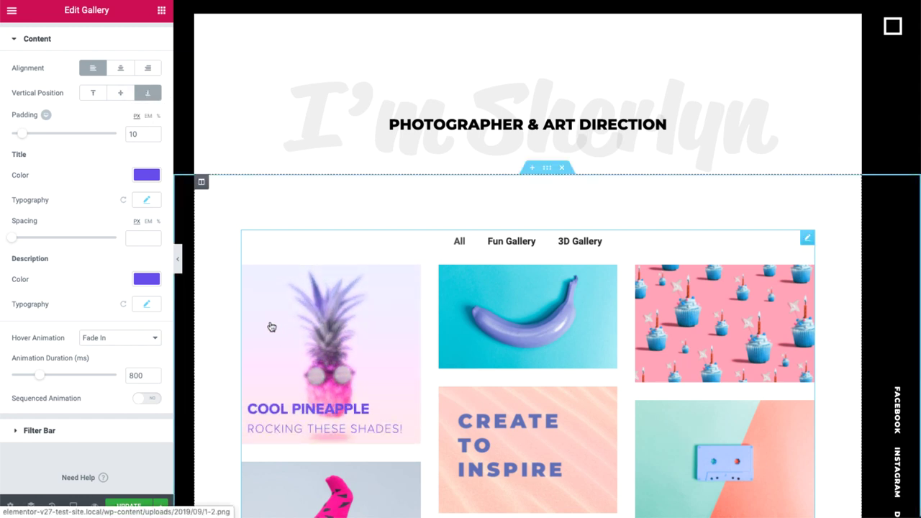
double_click(135, 134)
type("12")
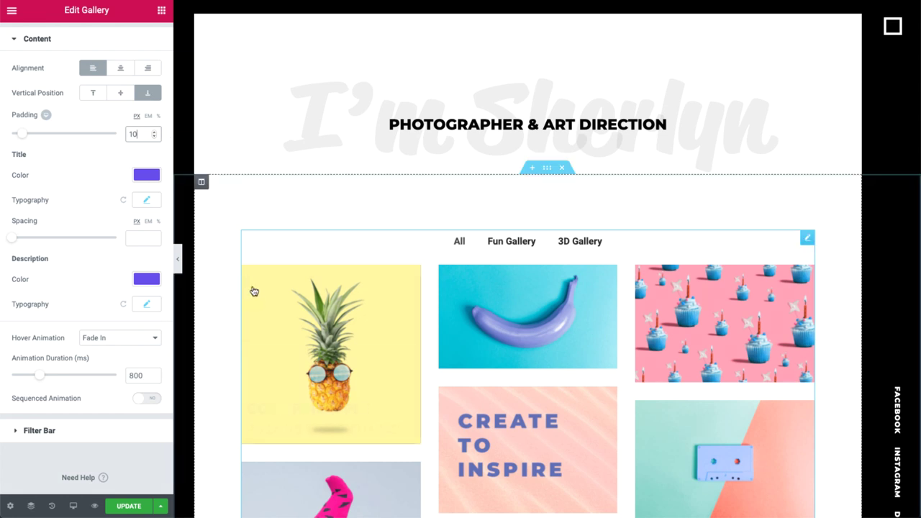
key("Up")
key("Up")
key("Up")
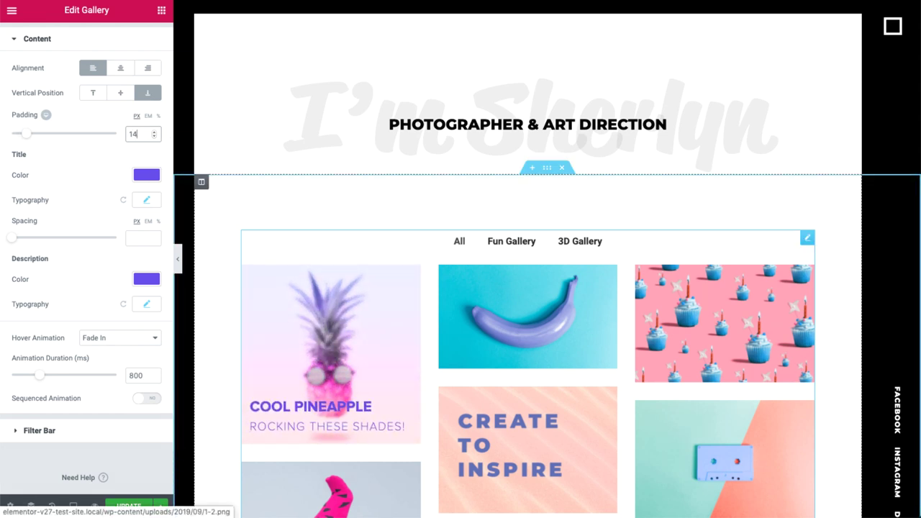
- Review the caption title colour and font, keep Fade In, and enable Sequenced Animation
left_click(151, 179)
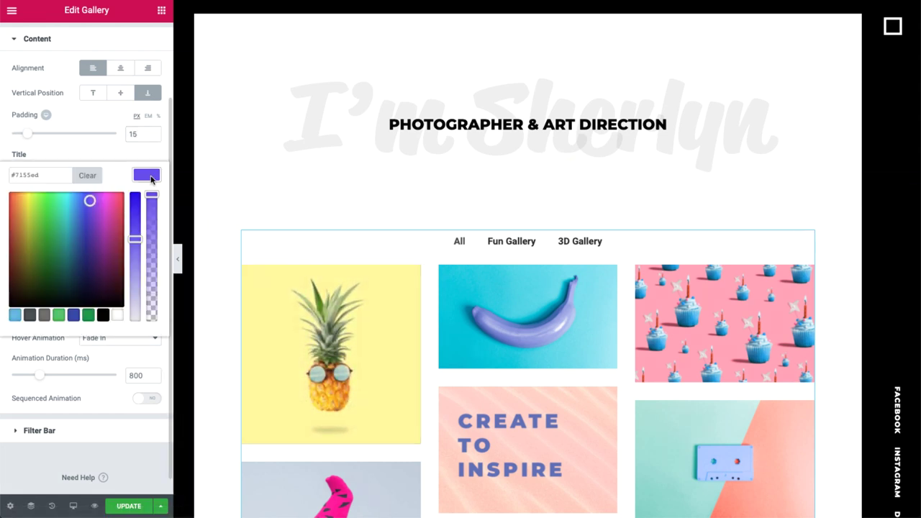
left_click(152, 179)
left_click(146, 199)
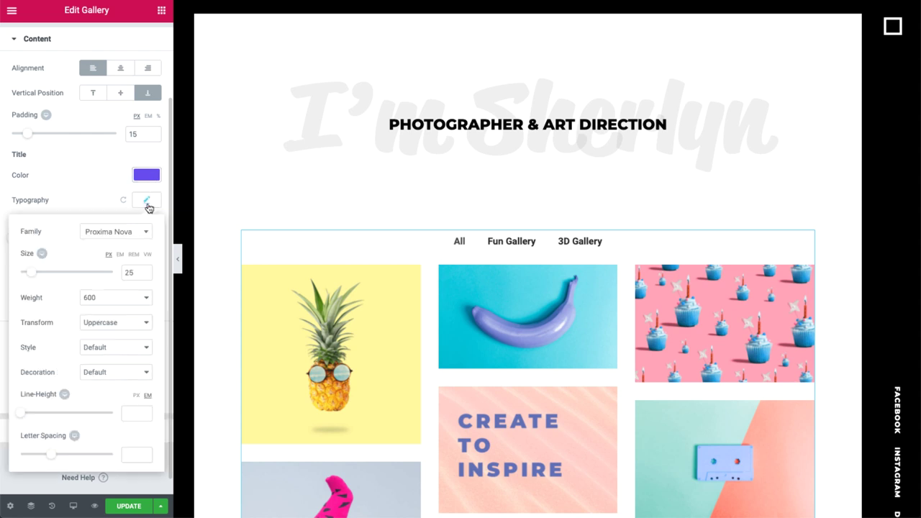
left_click(146, 201)
left_click(122, 338)
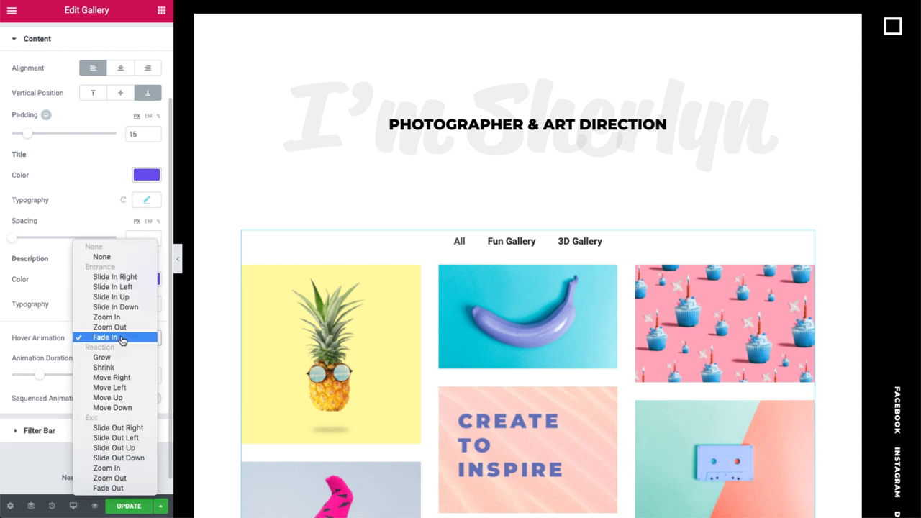
left_click(122, 339)
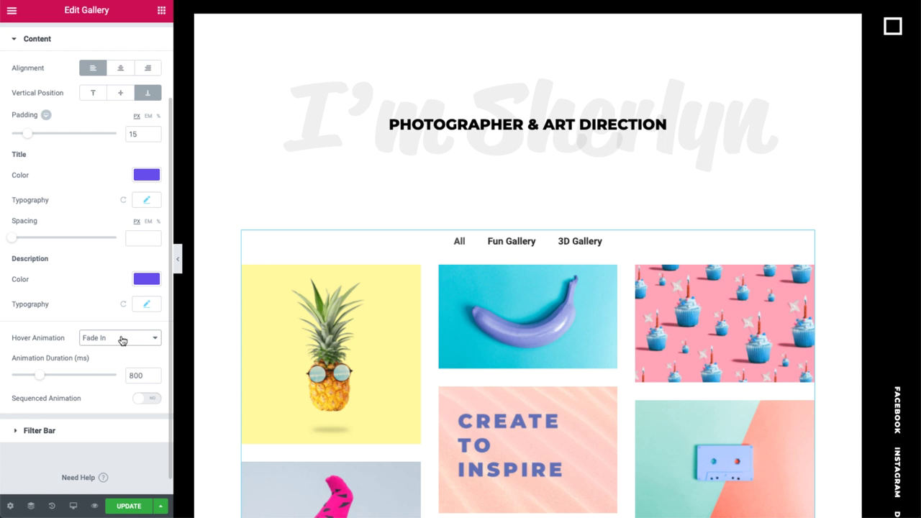
left_click(148, 400)
mouse_move(274, 407)
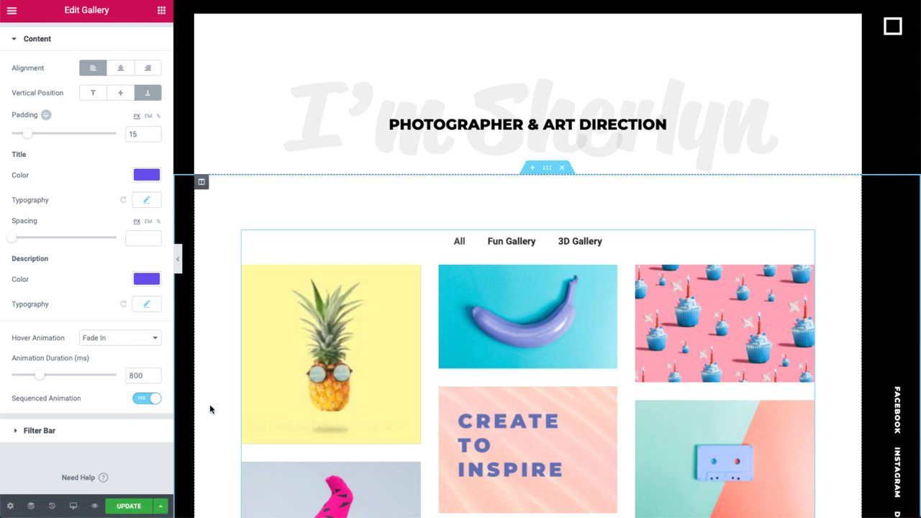
- Centre the filter bar and give its text a semi-transparent grey rgba colour
left_click(139, 430)
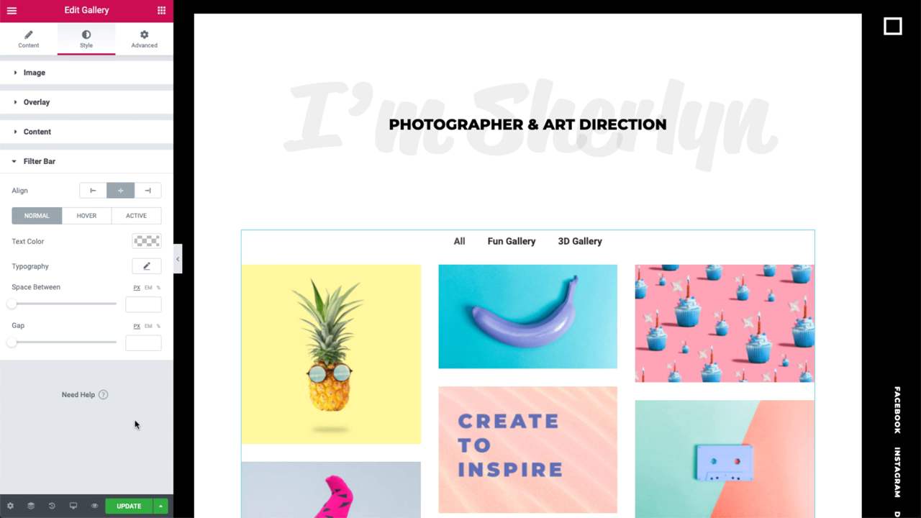
left_click(93, 190)
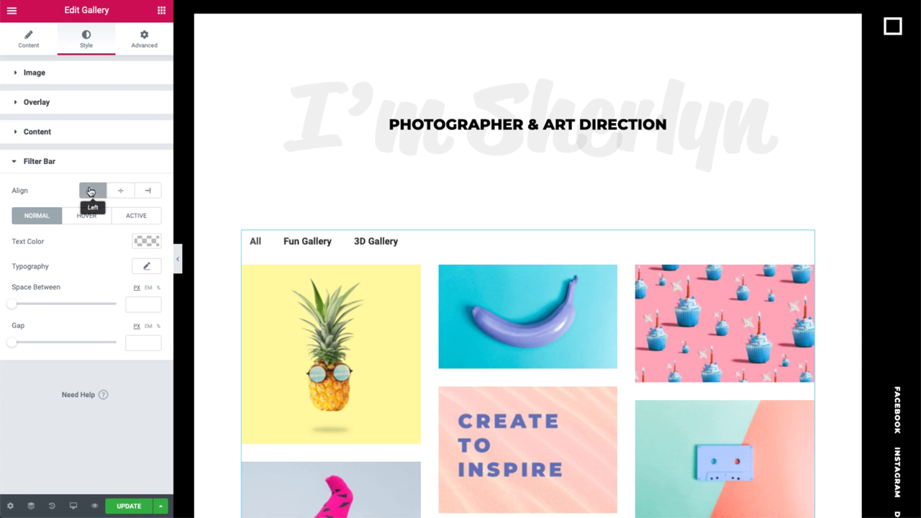
left_click(124, 191)
left_click(148, 191)
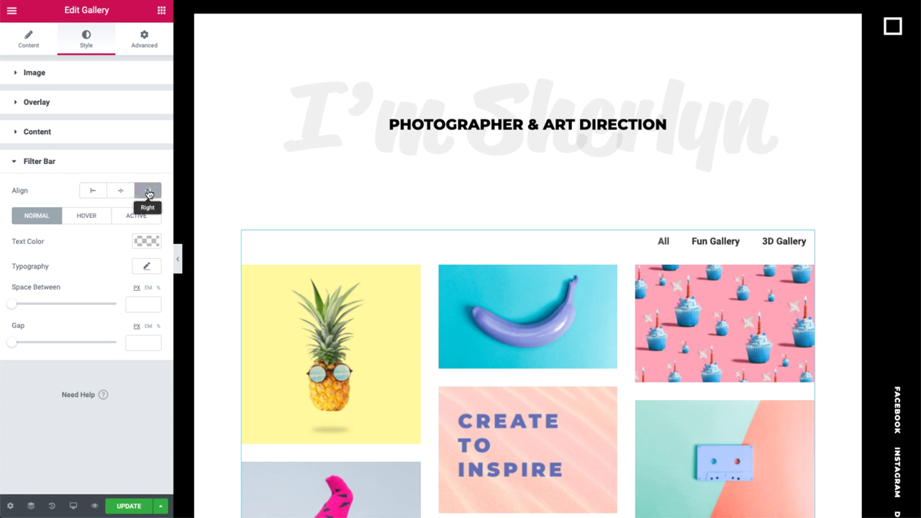
left_click(120, 190)
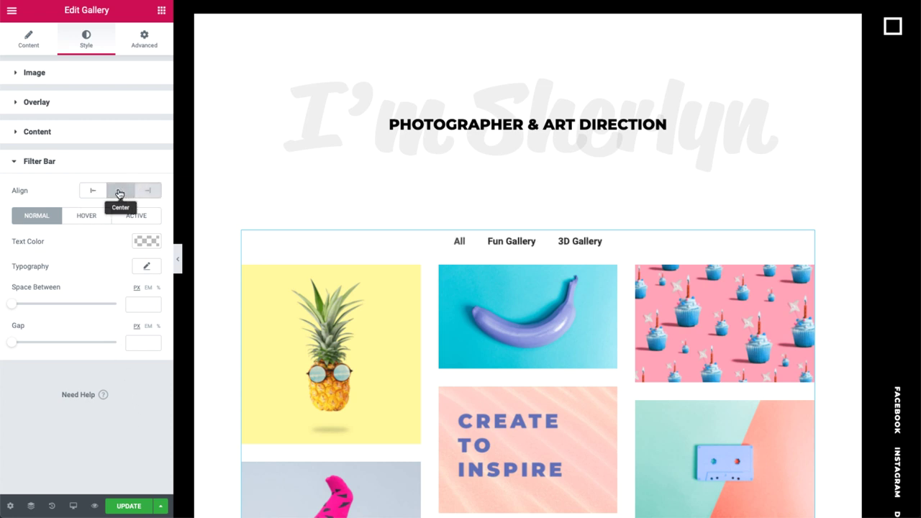
left_click(145, 241)
left_click(49, 241)
key("ctrl+v")
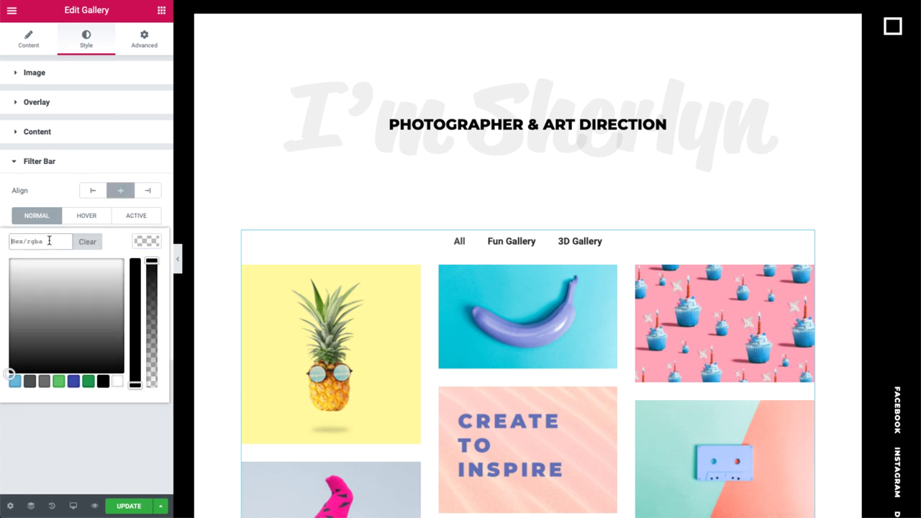
left_click(148, 243)
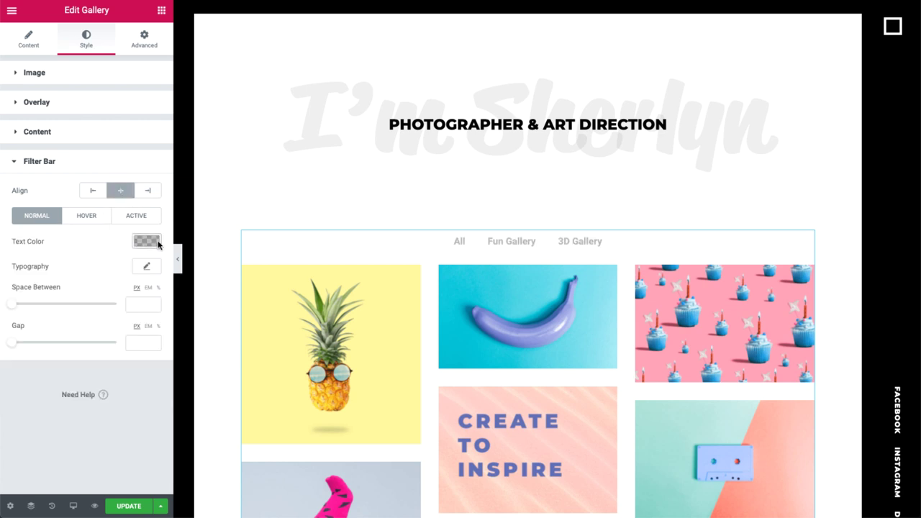
- Set the filter labels to Montserrat, 20 px, weight 700, uppercase
left_click(147, 266)
left_click(123, 297)
type("mont")
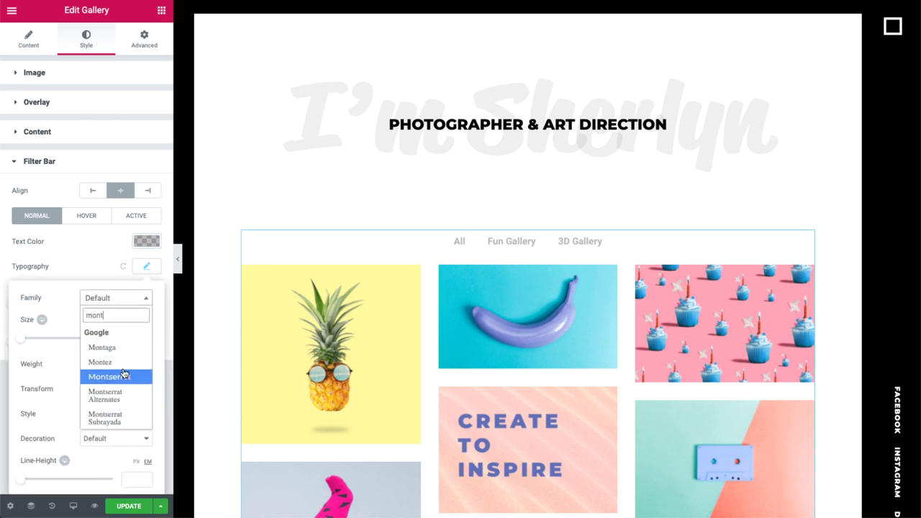
left_click(123, 376)
left_click(133, 339)
type("20")
left_click(122, 365)
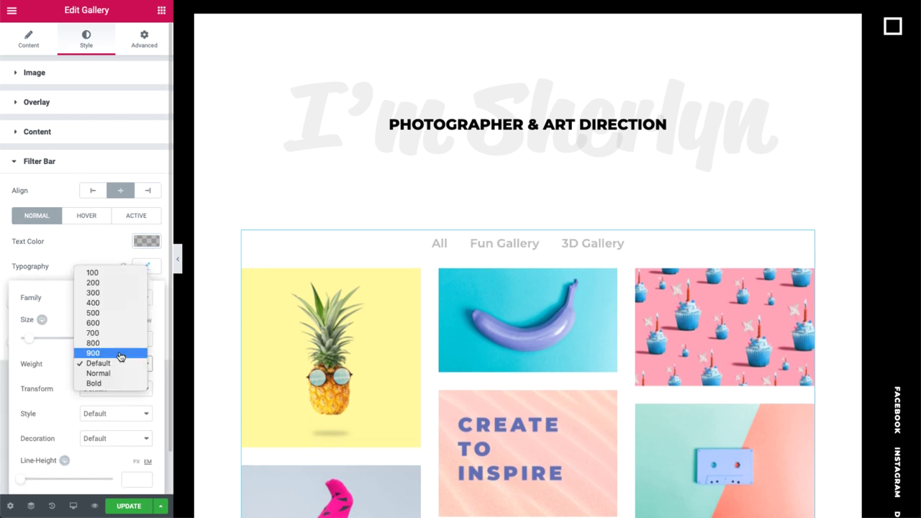
left_click(121, 337)
left_click(109, 388)
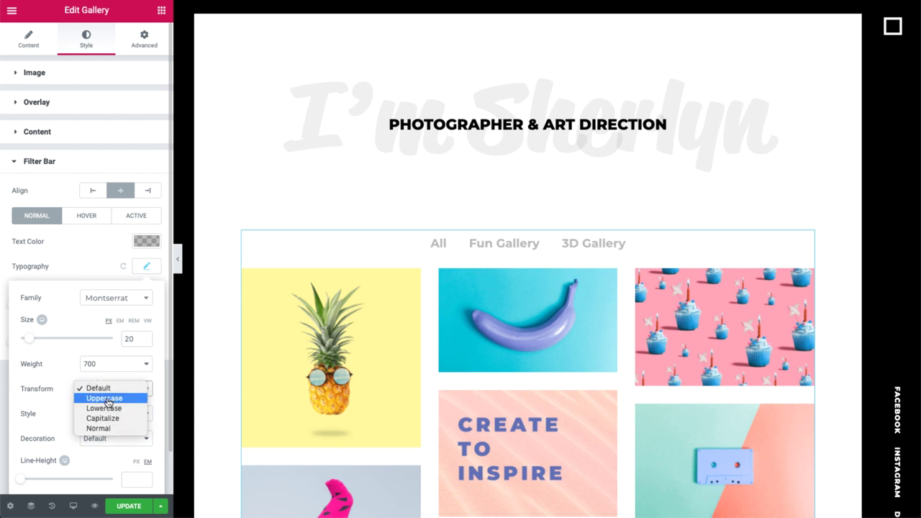
left_click(108, 395)
left_click(148, 269)
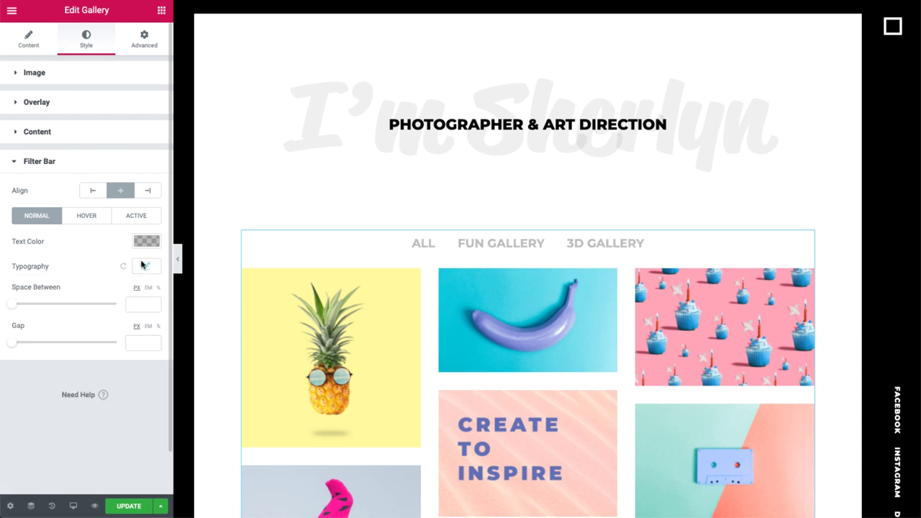
- Make filter items turn black (#000000) on hover, then check the Active state
left_click(93, 215)
left_click(141, 239)
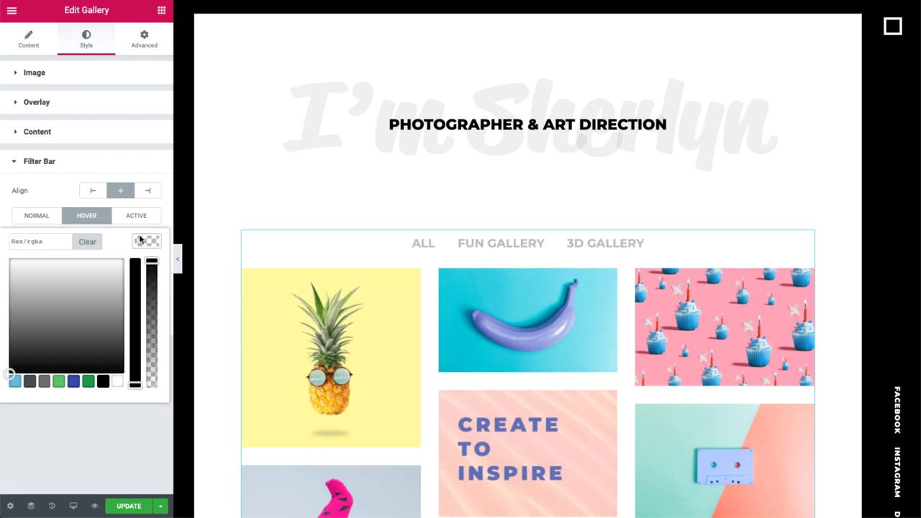
left_click(102, 381)
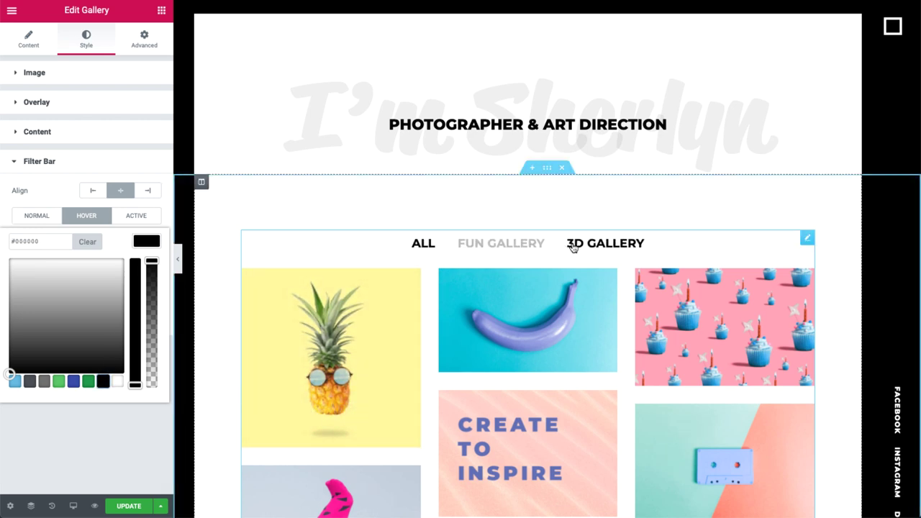
left_click(147, 241)
left_click(138, 219)
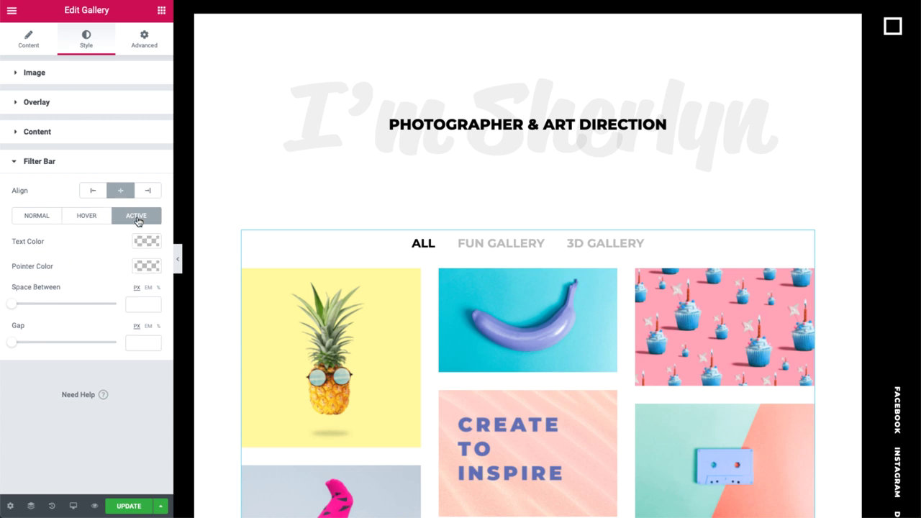
- Space the filter items 25 px apart with a 30 px gap below the bar
left_click(38, 222)
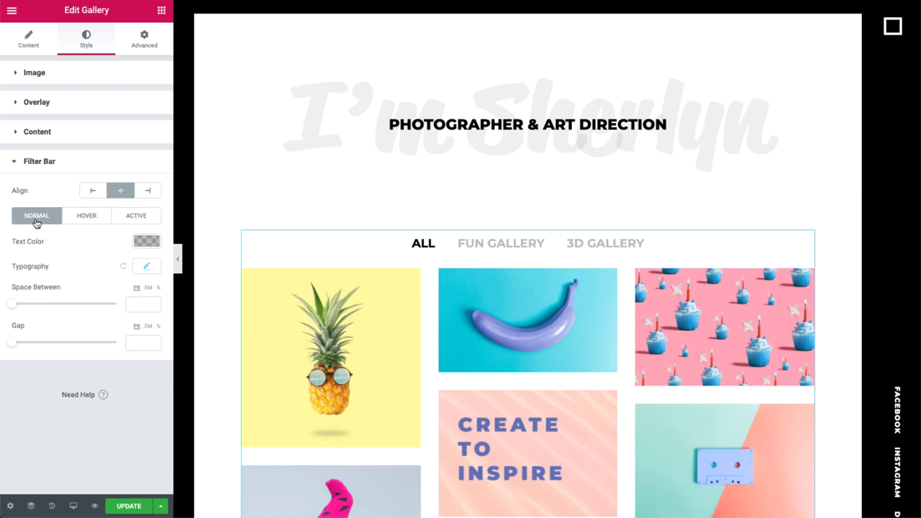
left_click_drag(11, 303, 39, 304)
left_click_drag(12, 342, 43, 348)
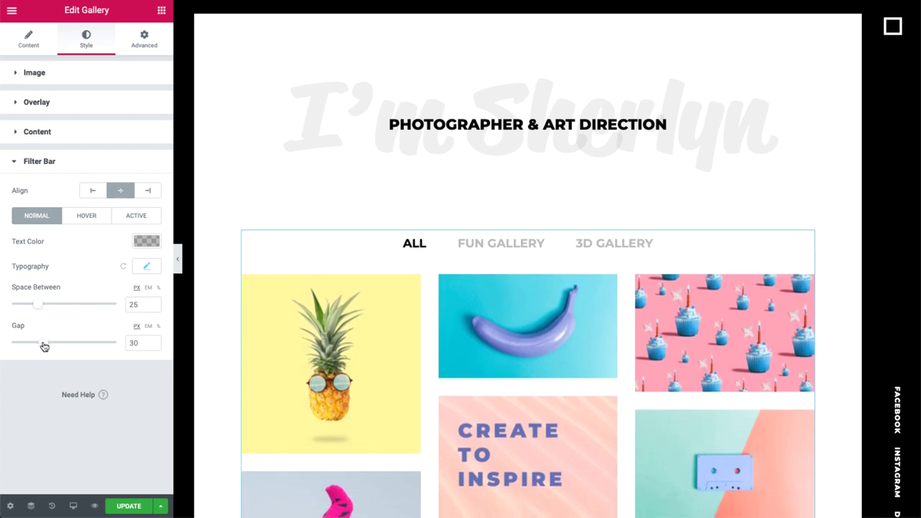
- Update the page, preview it live, and filter the gallery to FUN GALLERY
left_click(129, 507)
left_click(94, 506)
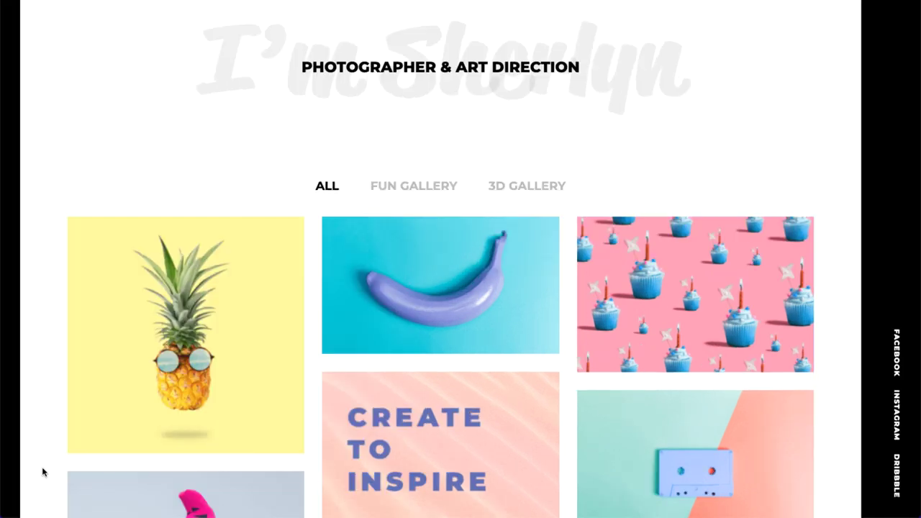
left_click(393, 181)
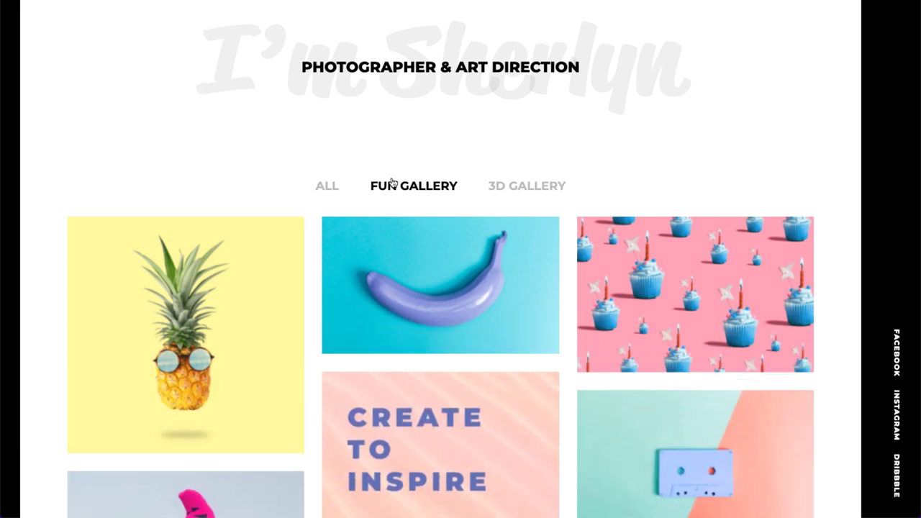